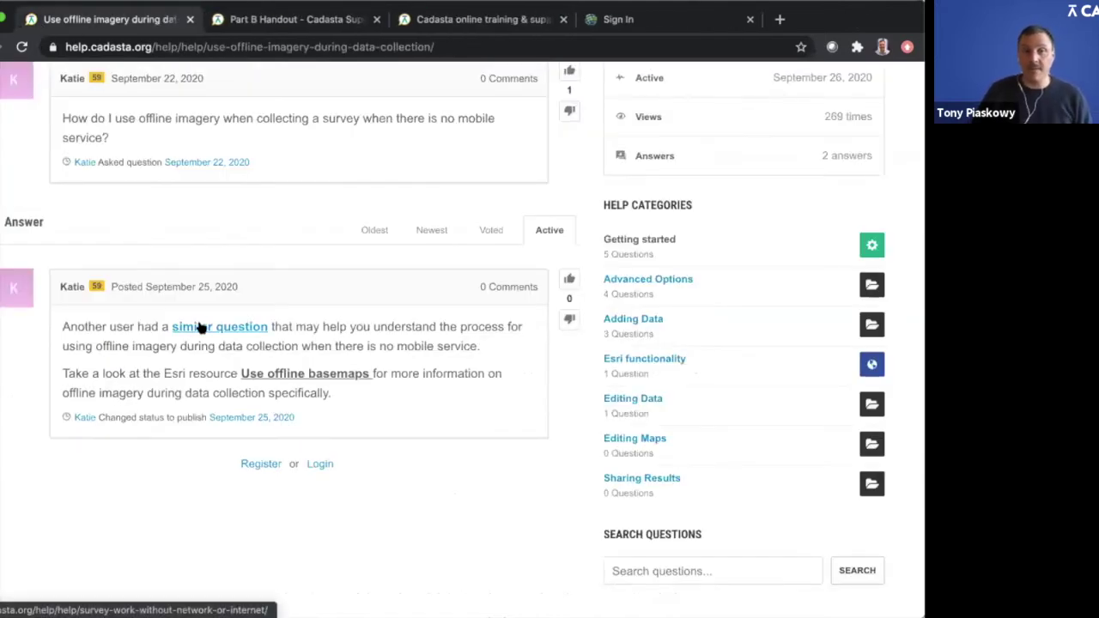
Step: Go back to the Community Help page and browse its list of community questions
scroll(198, 327, "up", 3)
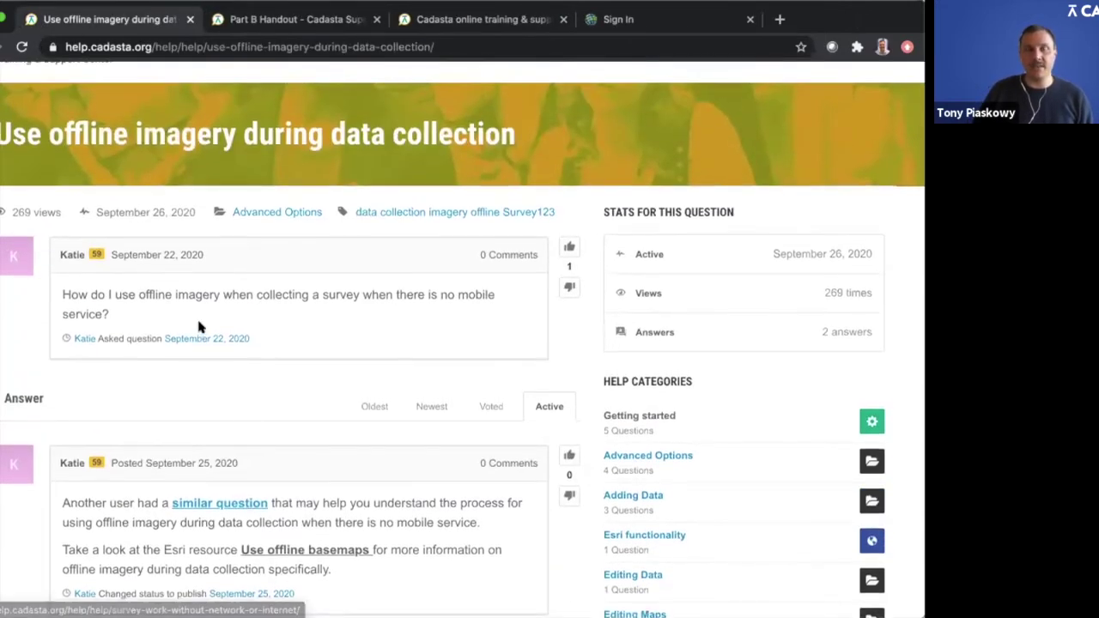
scroll(198, 327, "up", 1)
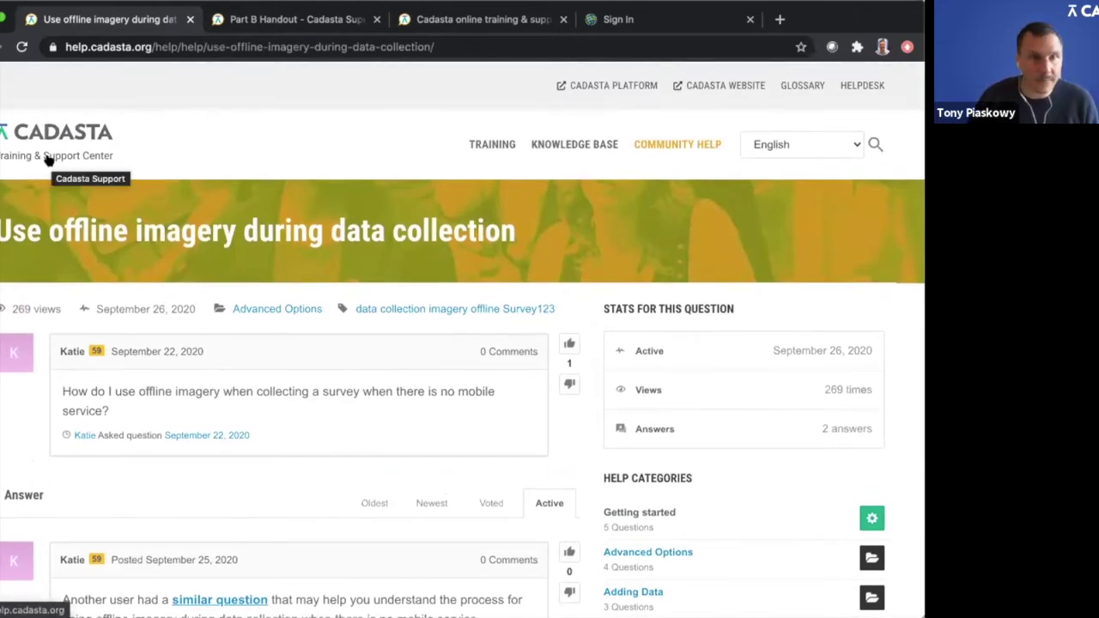
left_click(674, 144)
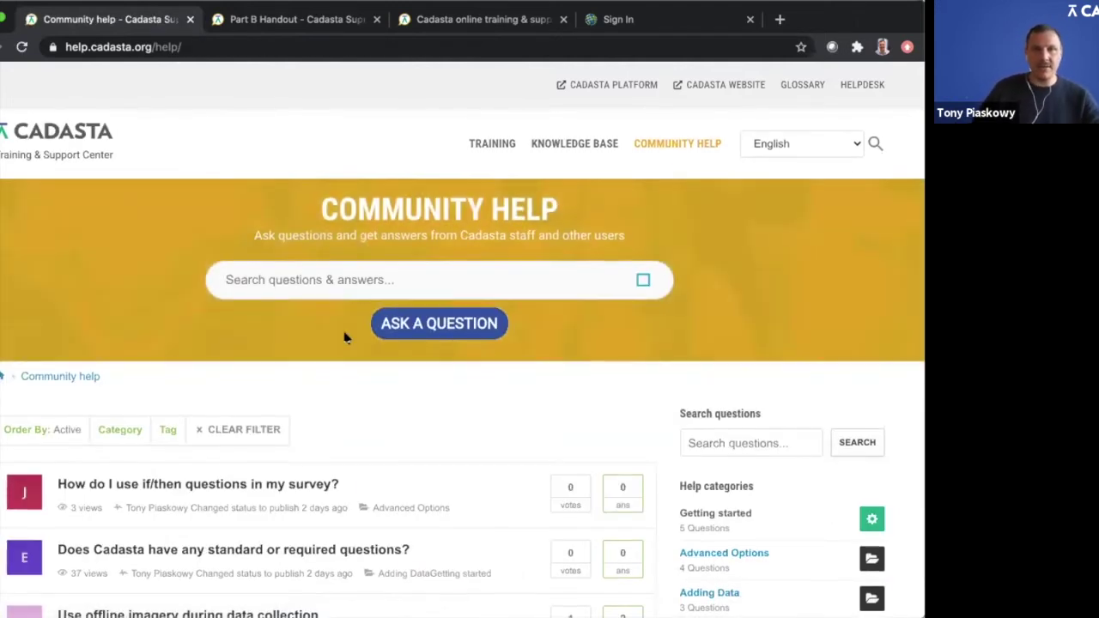
scroll(428, 286, "down", 1)
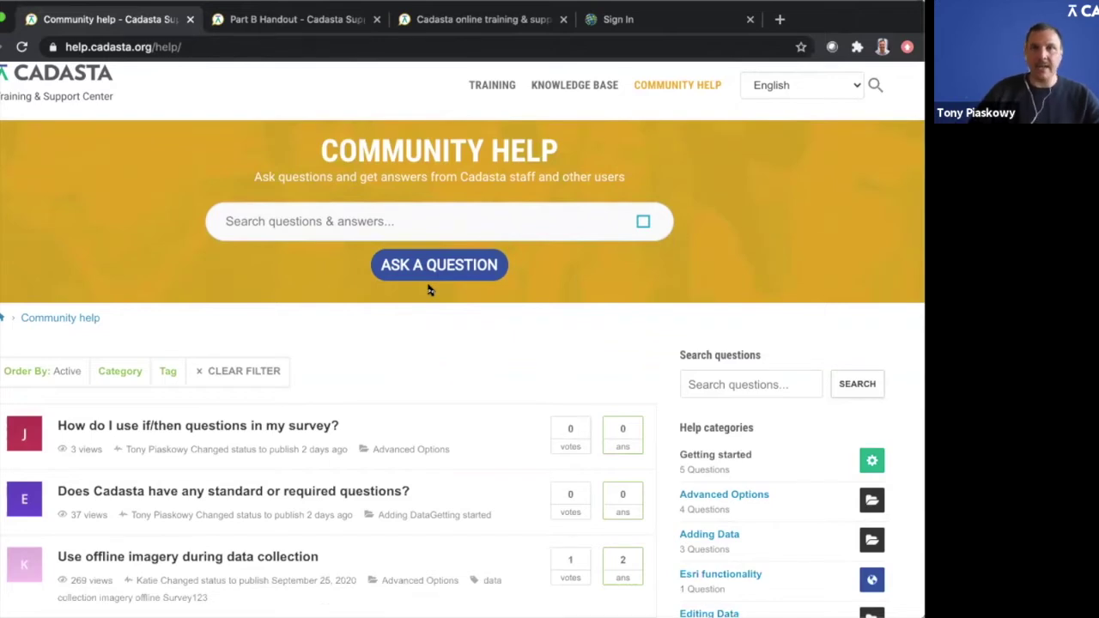
scroll(432, 289, "up", 1)
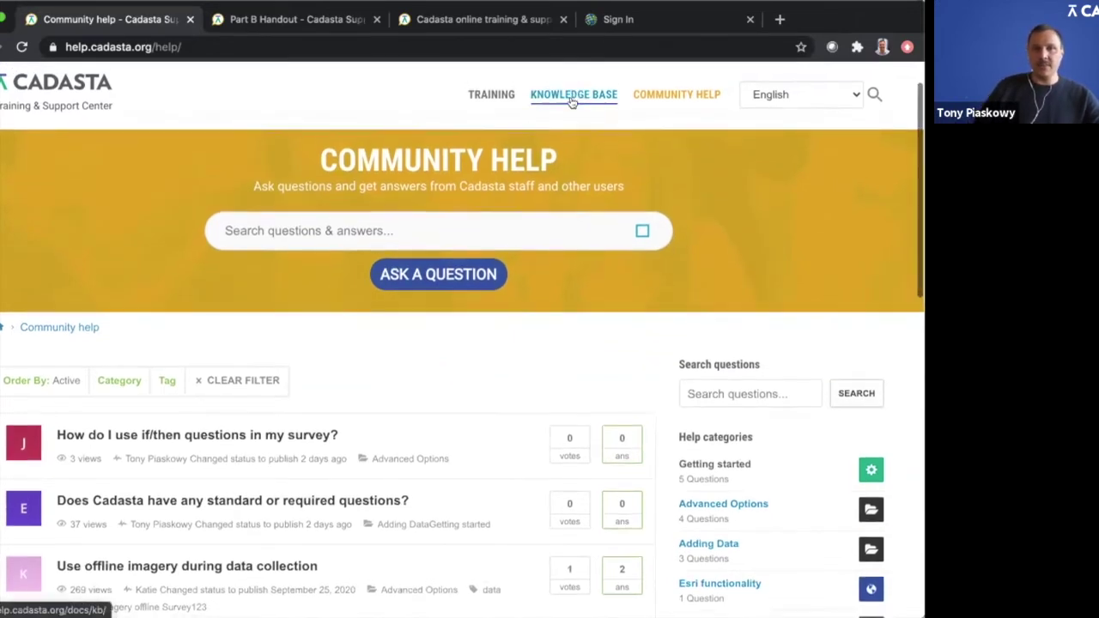
scroll(443, 428, "down", 2)
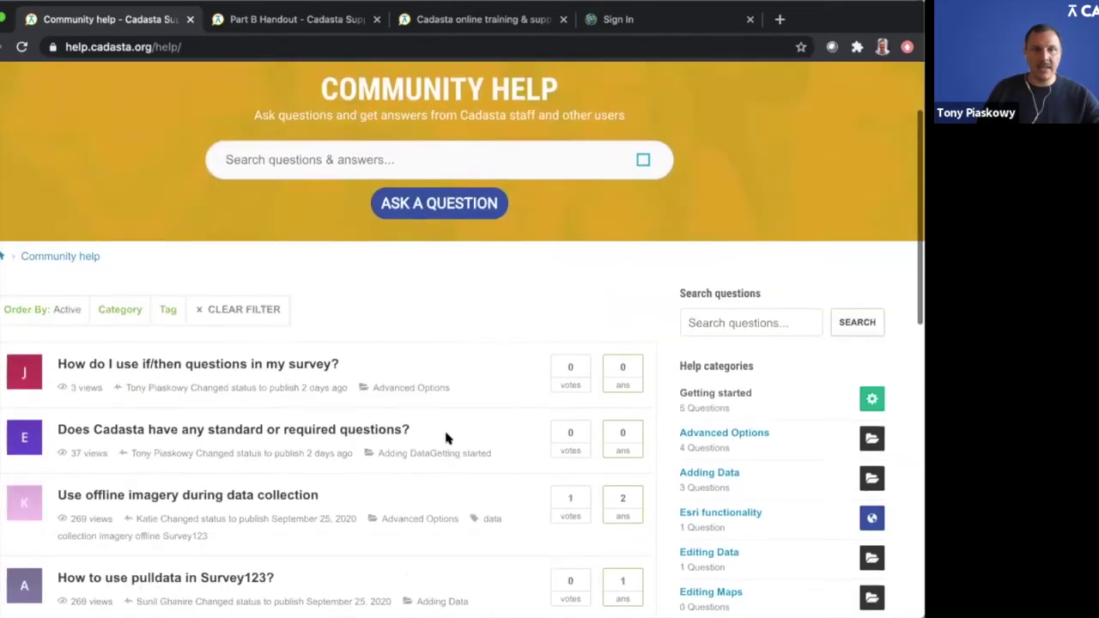
scroll(444, 438, "down", 5)
scroll(445, 438, "up", 6)
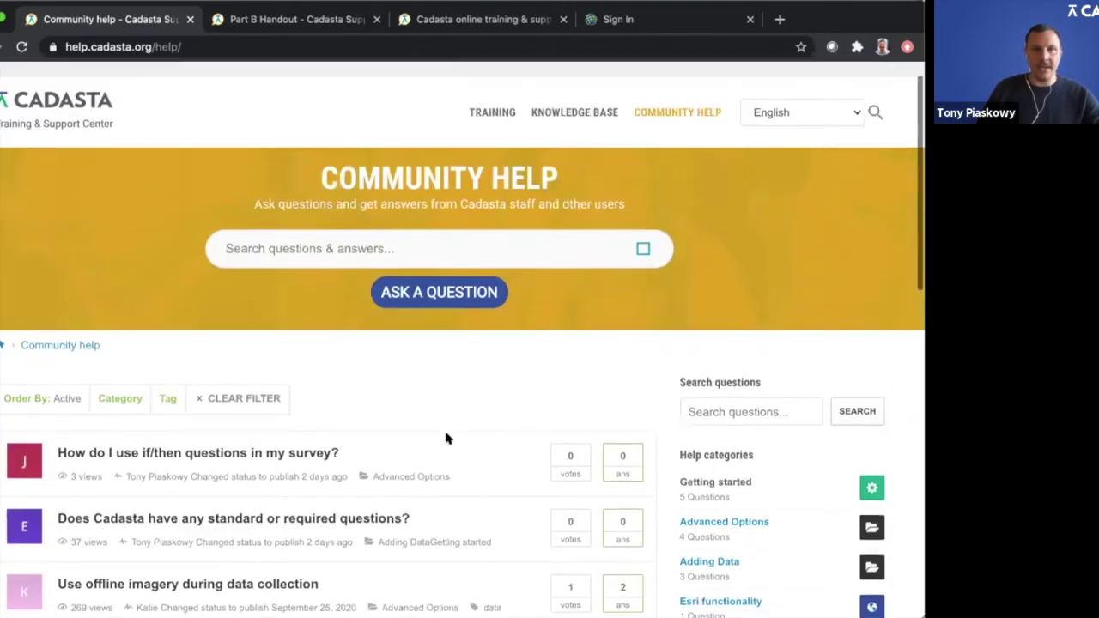
scroll(444, 438, "down", 6)
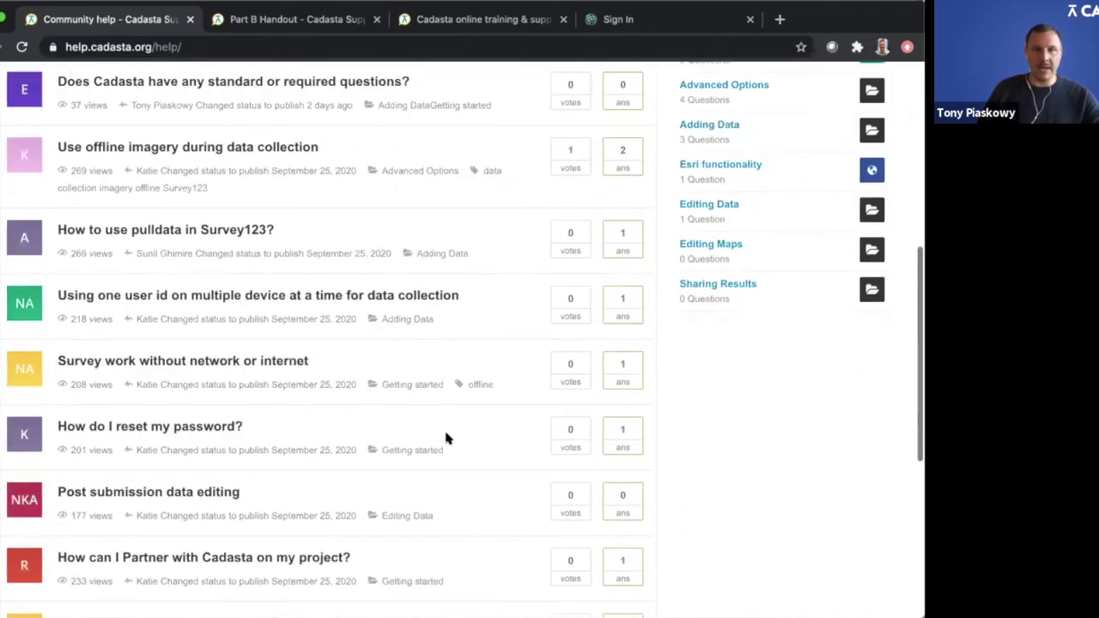
scroll(445, 438, "up", 6)
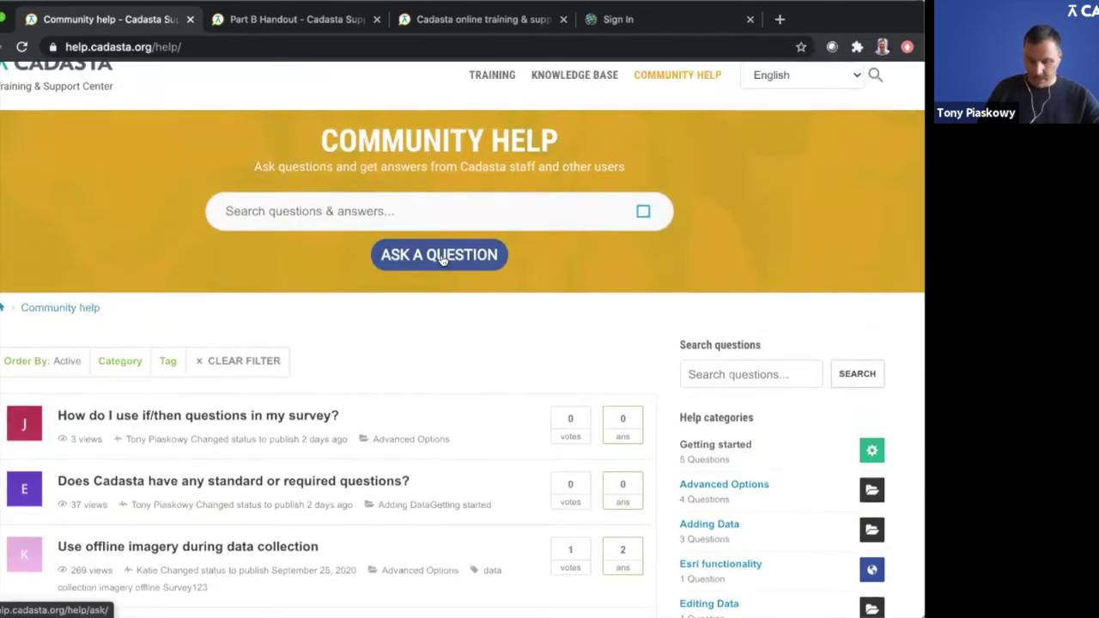
Step: Start a new community question and set its category to Adding Data
left_click(437, 254)
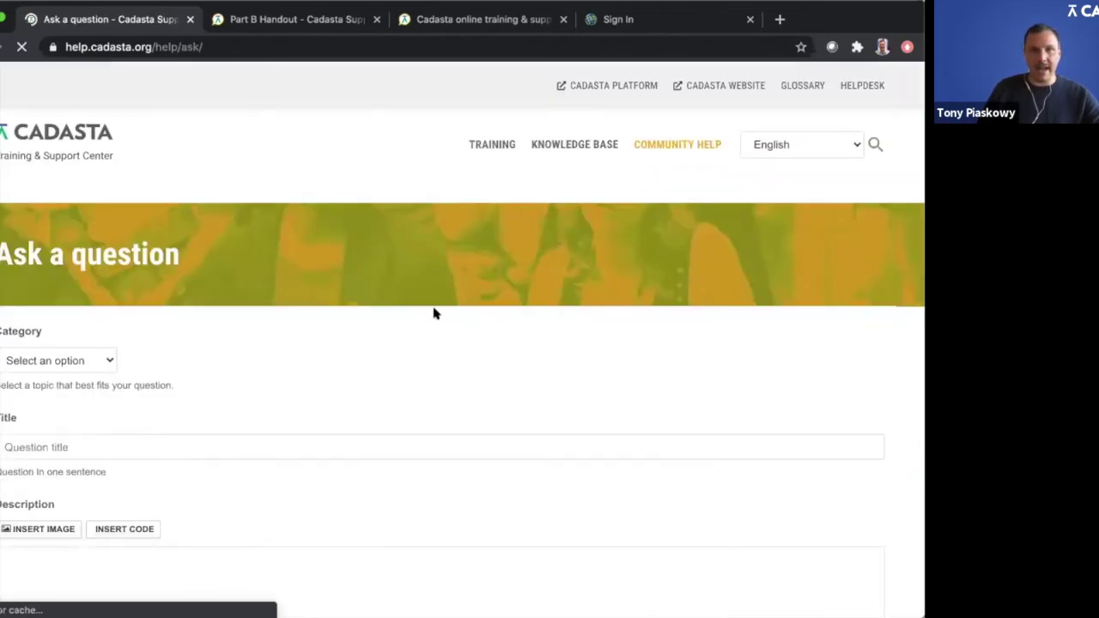
scroll(433, 312, "down", 1)
scroll(434, 313, "down", 1)
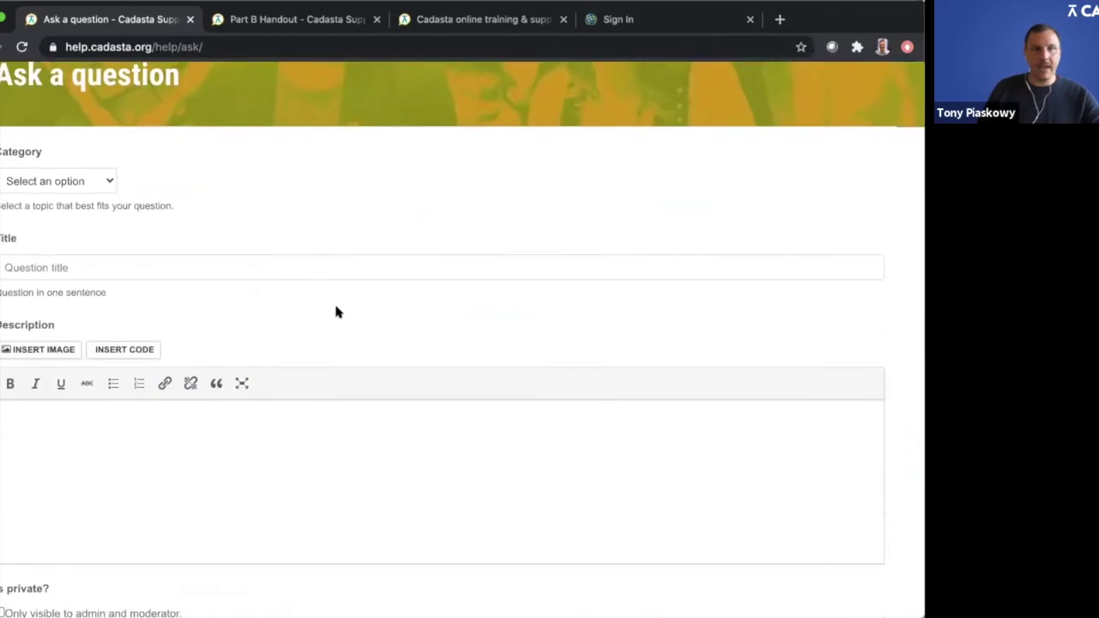
left_click(90, 186)
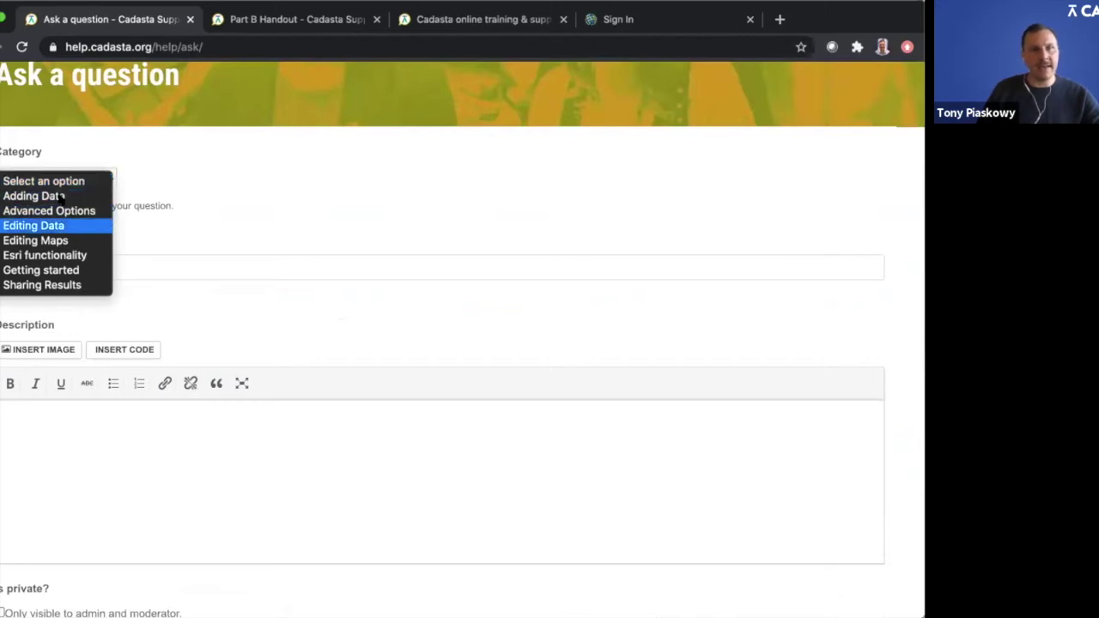
left_click(58, 197)
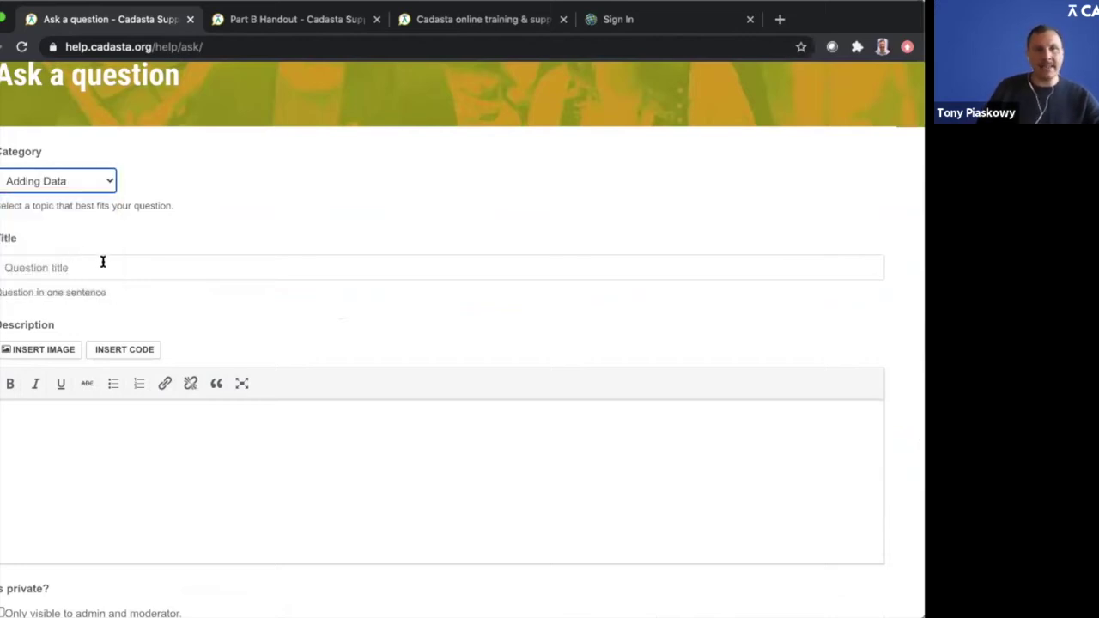
Step: Title the question 'Is it possible to edit my survey after I begin data collection?'
left_click(102, 261)
type("I wan t")
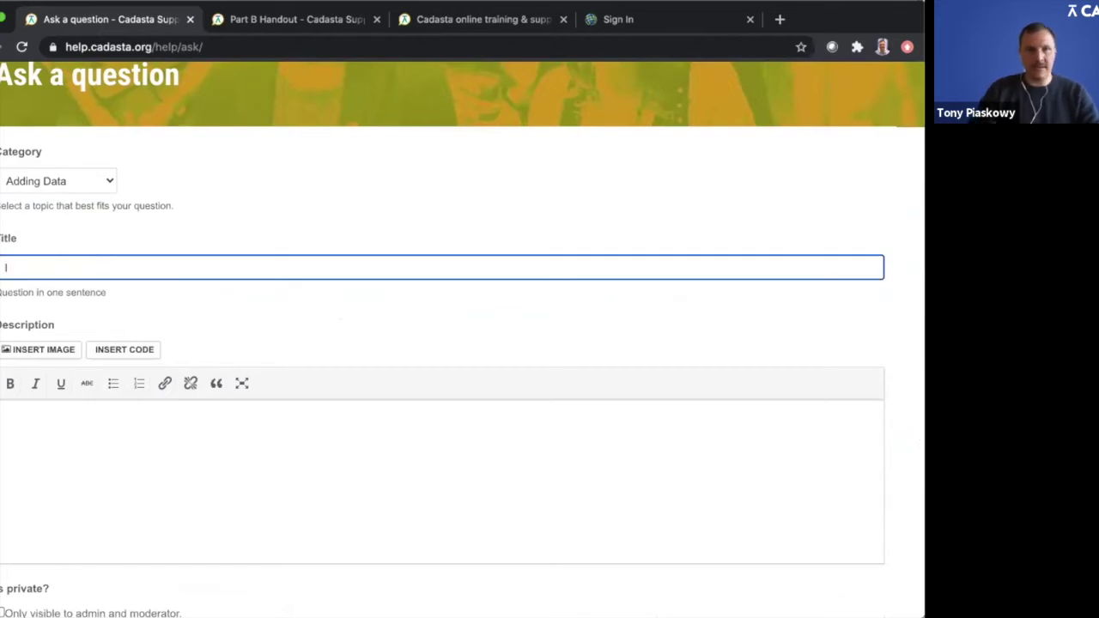
key("BackSpace")
key("BackSpace")
key("BackSpace")
key("BackSpace")
type("s")
key("BackSpace")
type("is it possible to ")
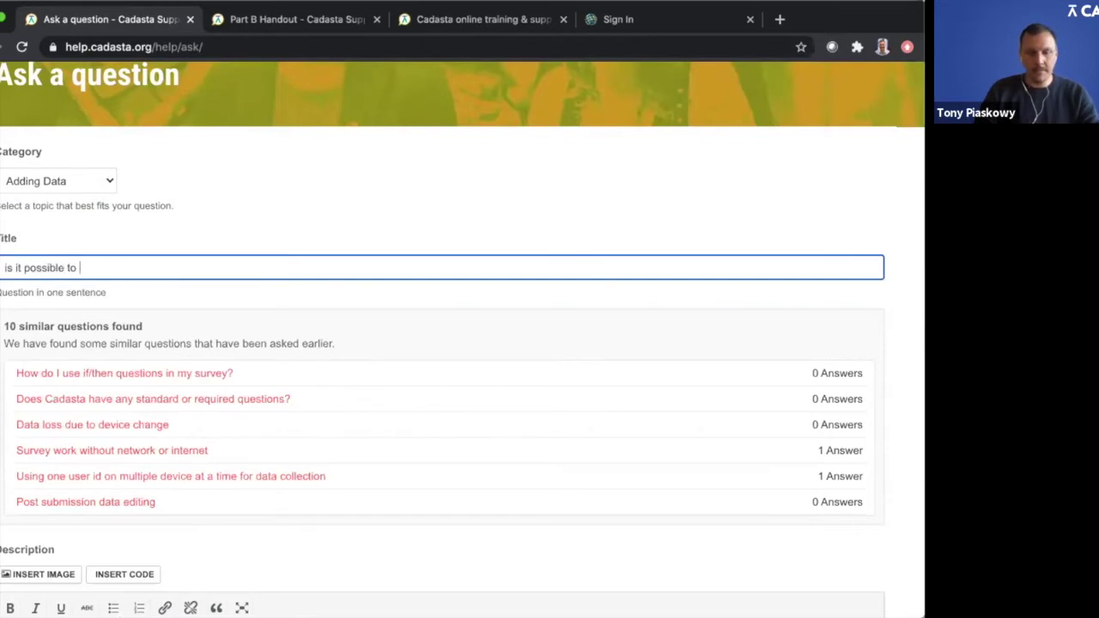
type("edit my survey?")
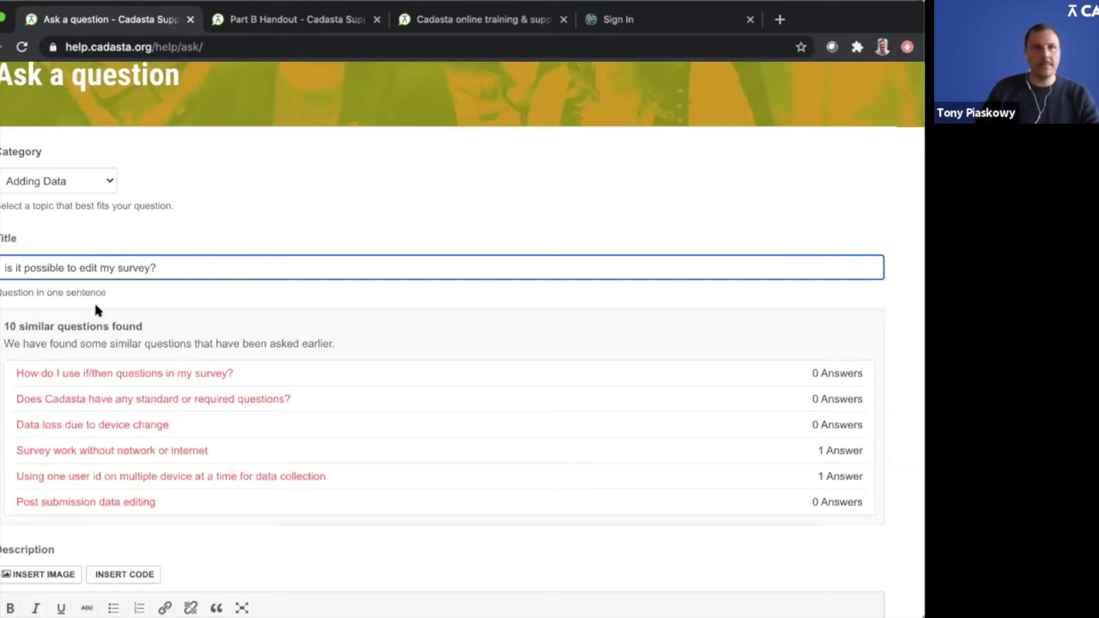
left_click(262, 225)
left_click(200, 262)
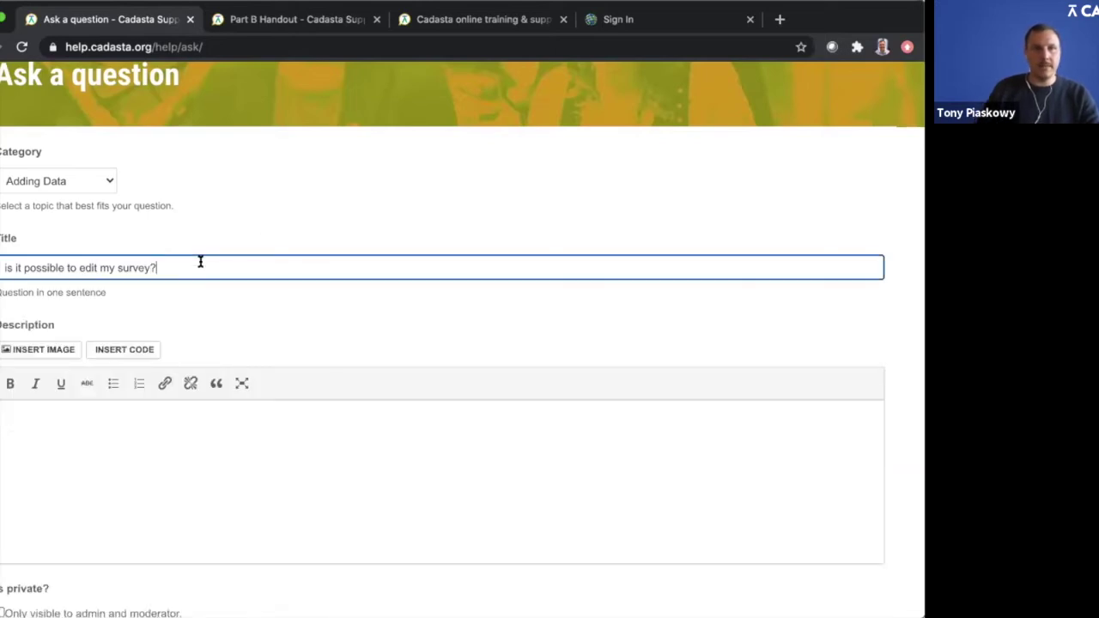
key("BackSpace")
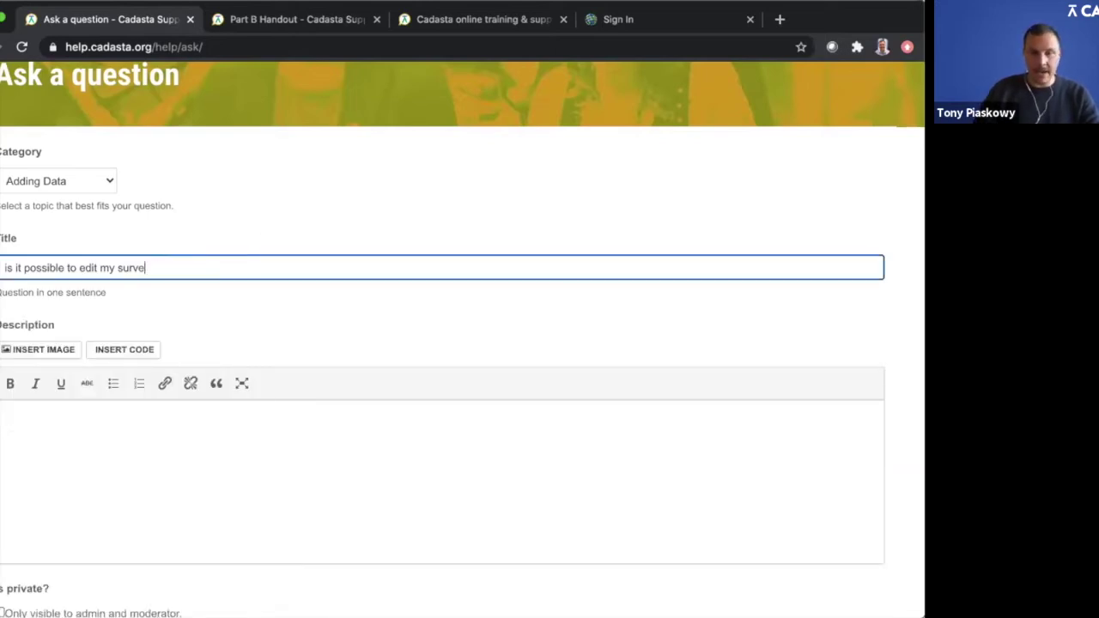
type("?")
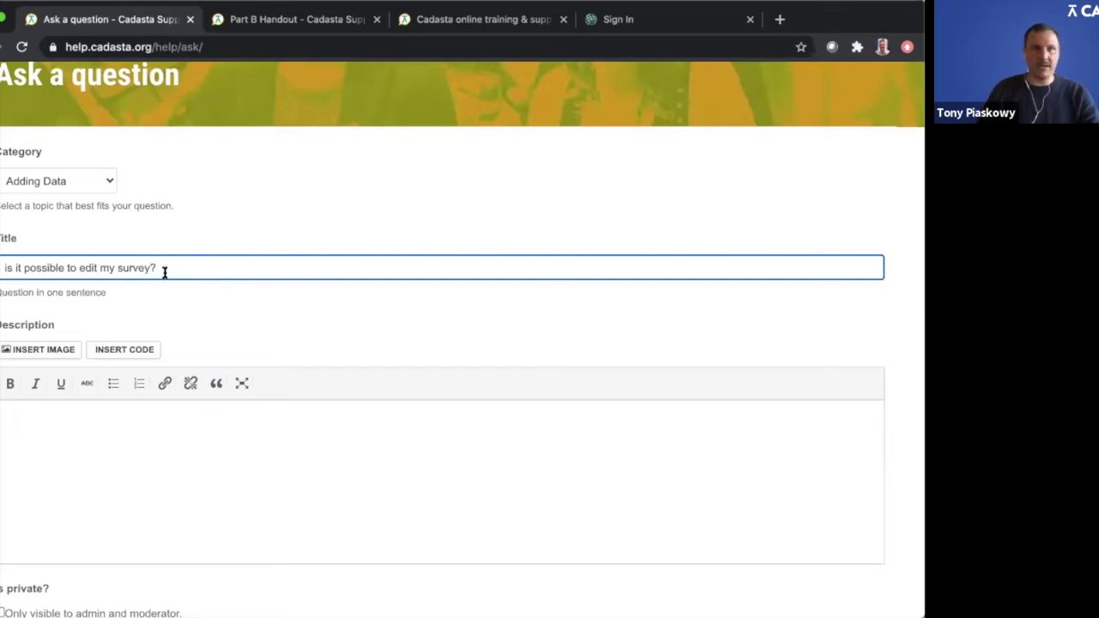
left_click_drag(174, 267, 3, 268)
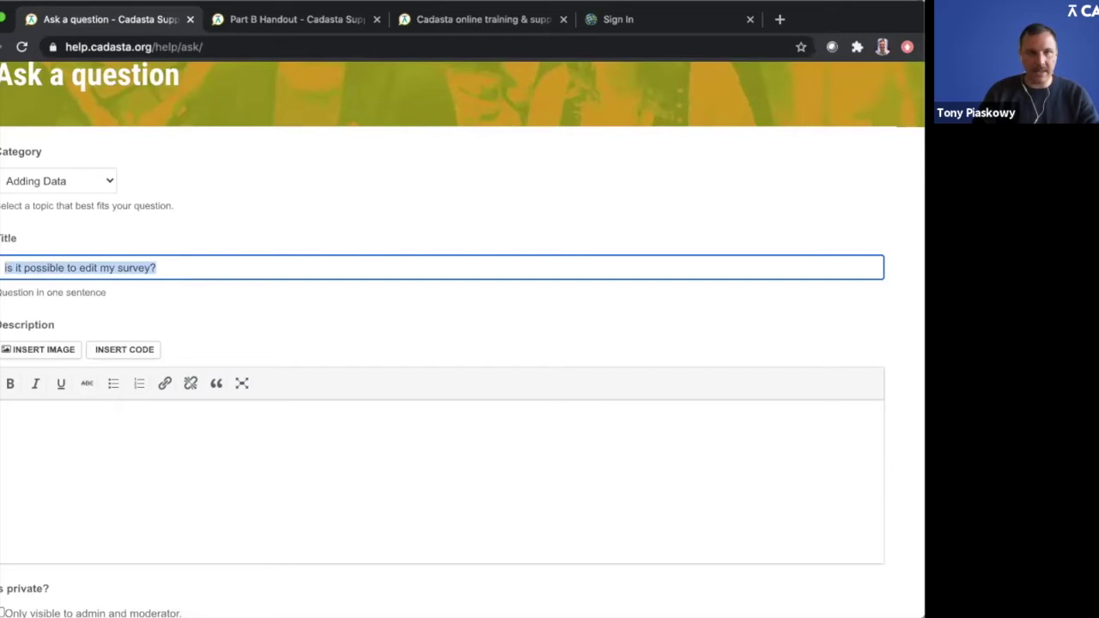
key("BackSpace")
type("is it pos")
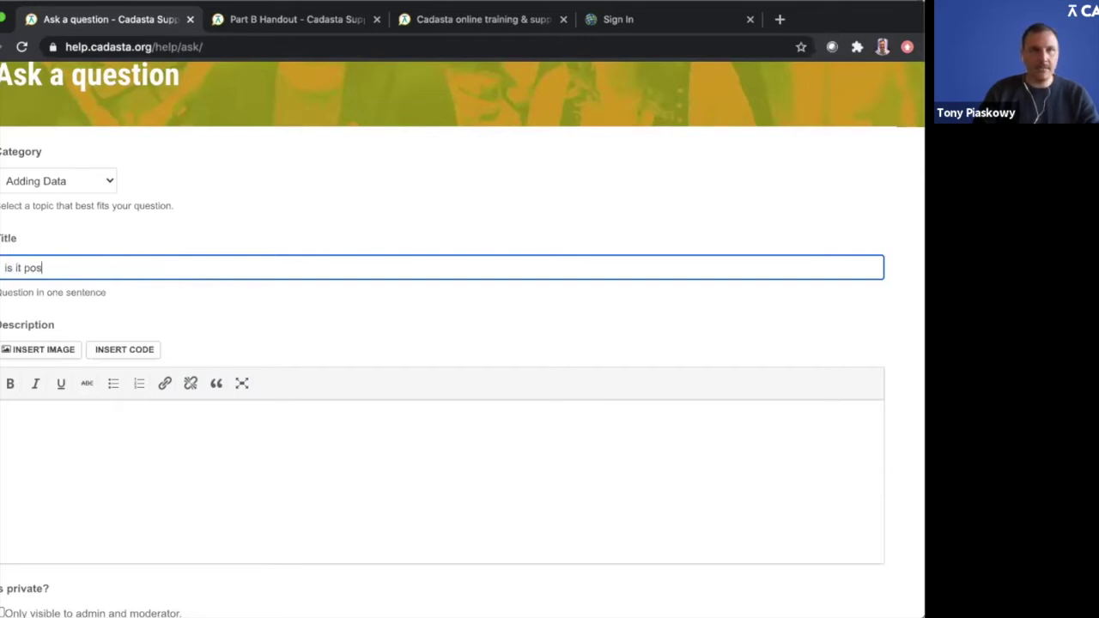
type("sible to edit")
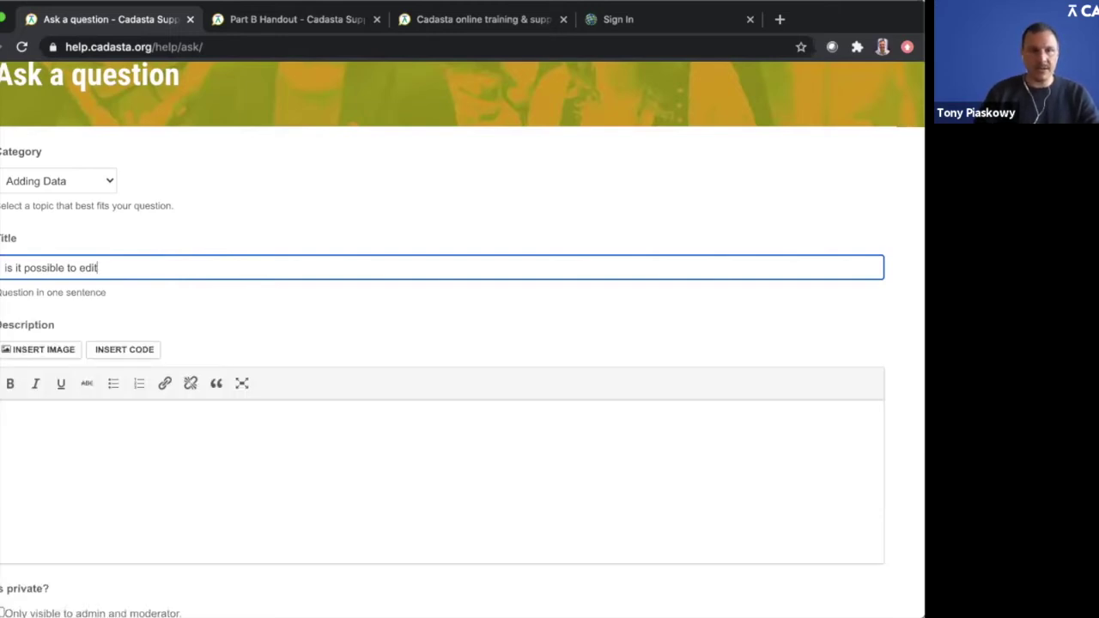
type("my ")
type("urvey")
key("BackSpace")
key("BackSpace")
key("BackSpace")
key("BackSpace")
key("BackSpace")
type("s")
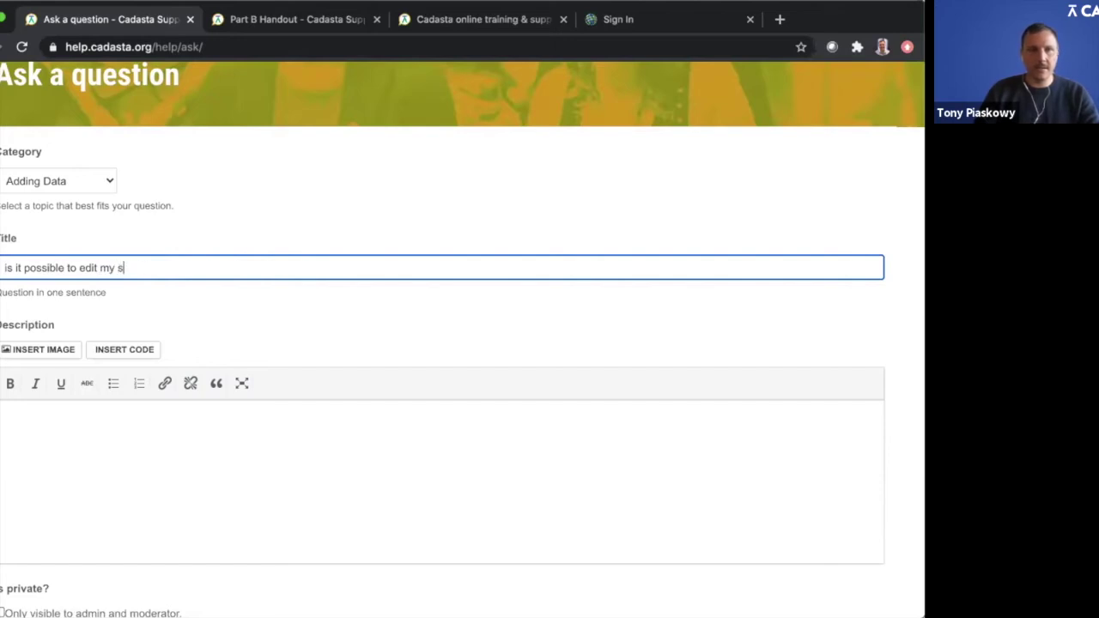
type("uyrvey")
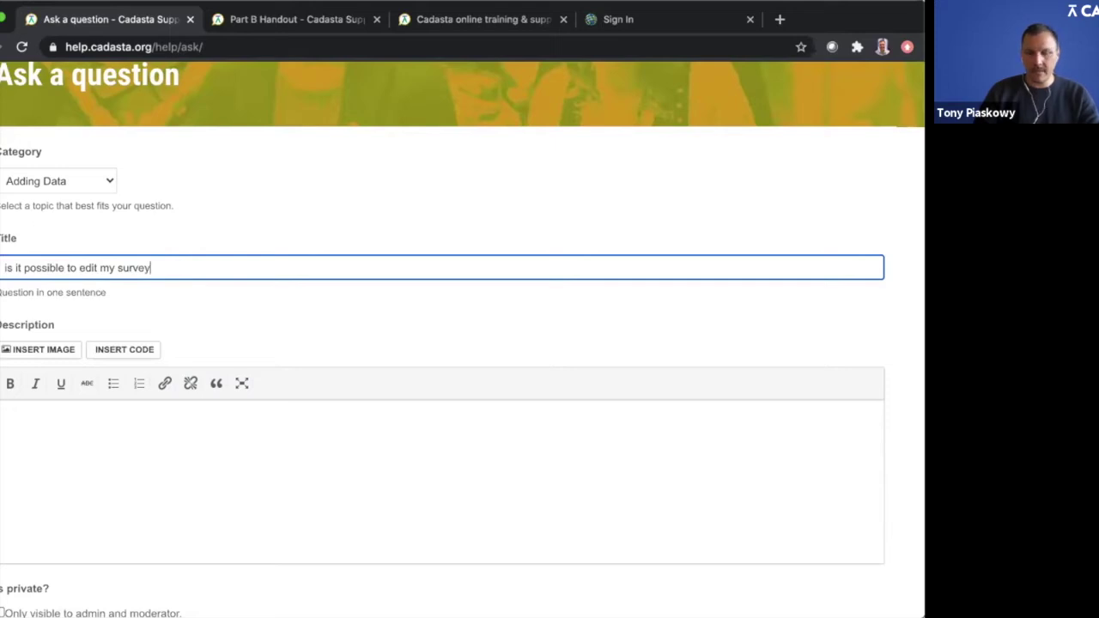
type(" after I begin m")
key("BackSpace")
type("data collectionm")
key("super+Left")
key("Delete")
type("I")
key("Delete")
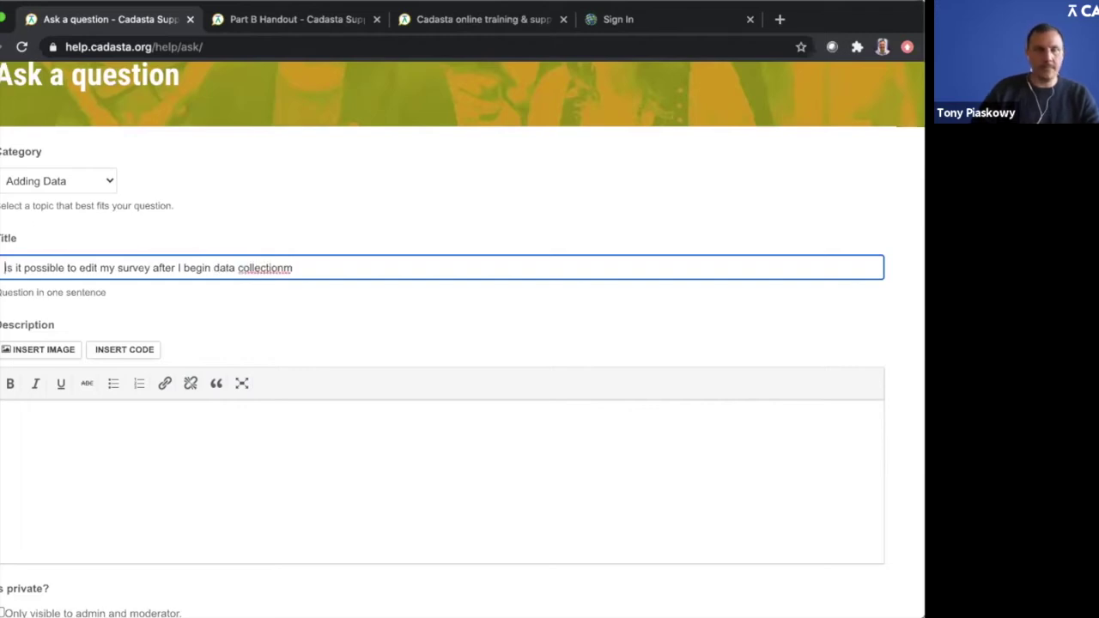
key("BackSpace")
type("?")
Step: Write a description: after 2 days of field surveys, one survey question and responses need changing. How do I do this?
left_click(151, 420)
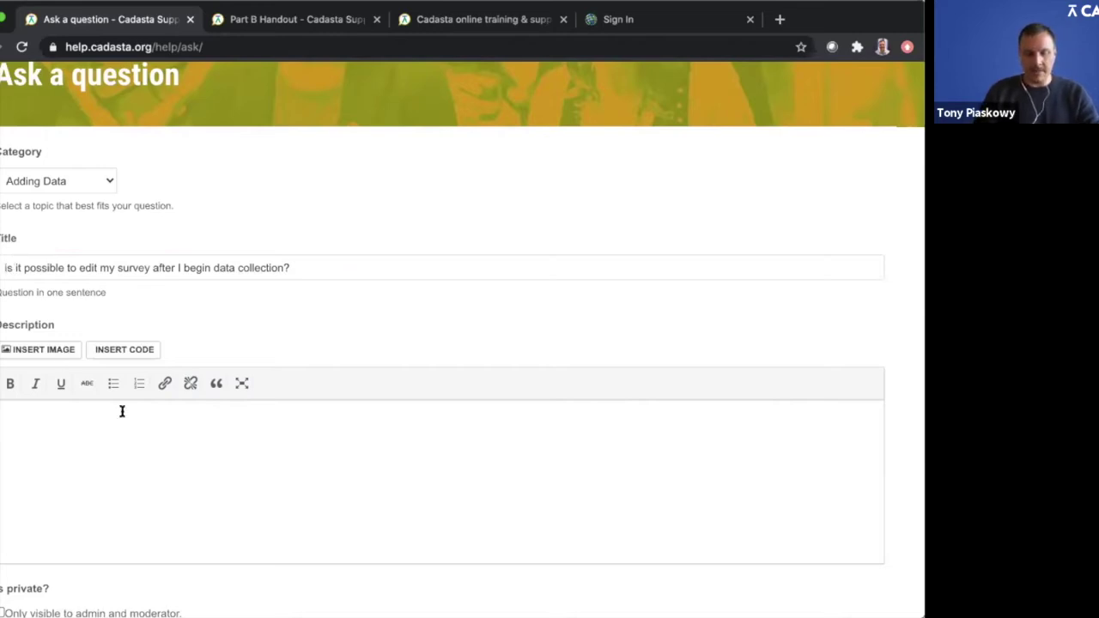
type("I have ")
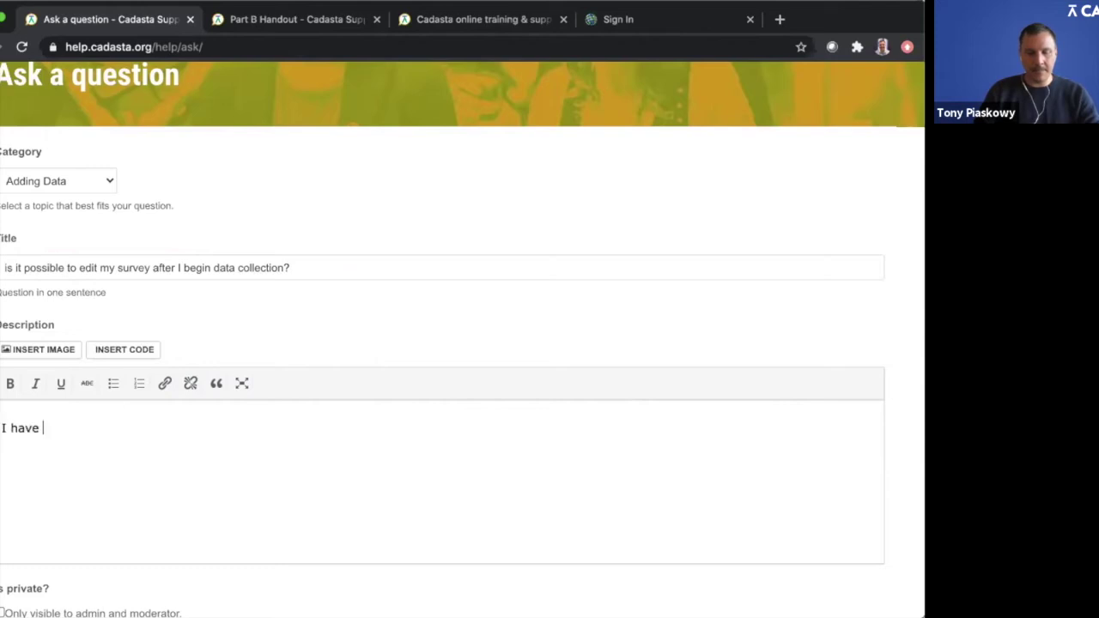
type("done 2 day s s of surveys in the file")
key("BackSpace")
key("BackSpace")
type("eld and ")
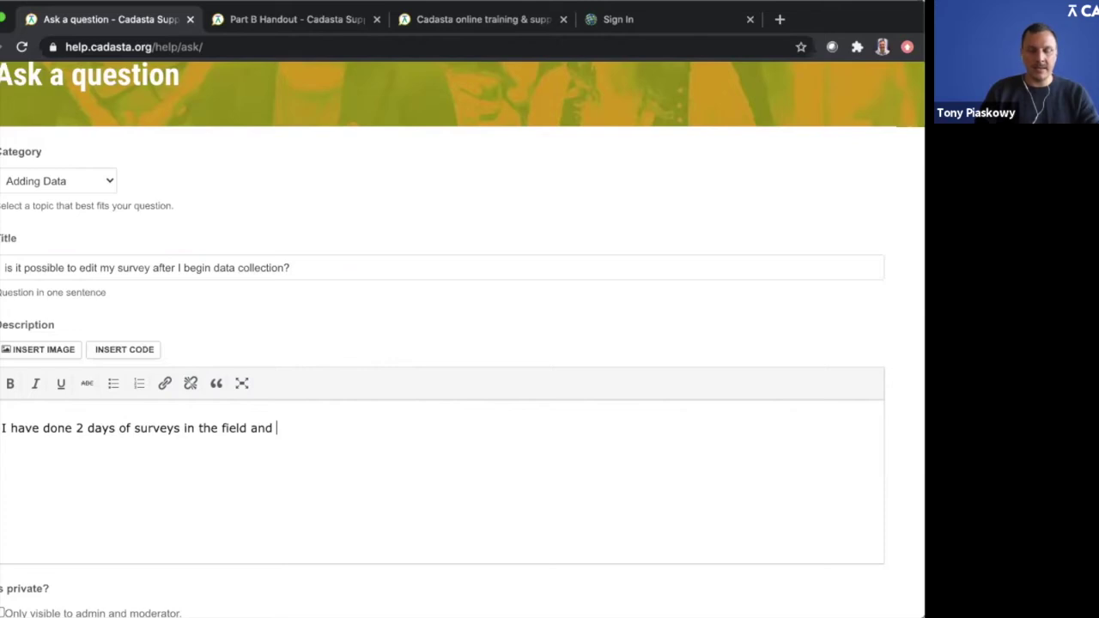
type("i dis")
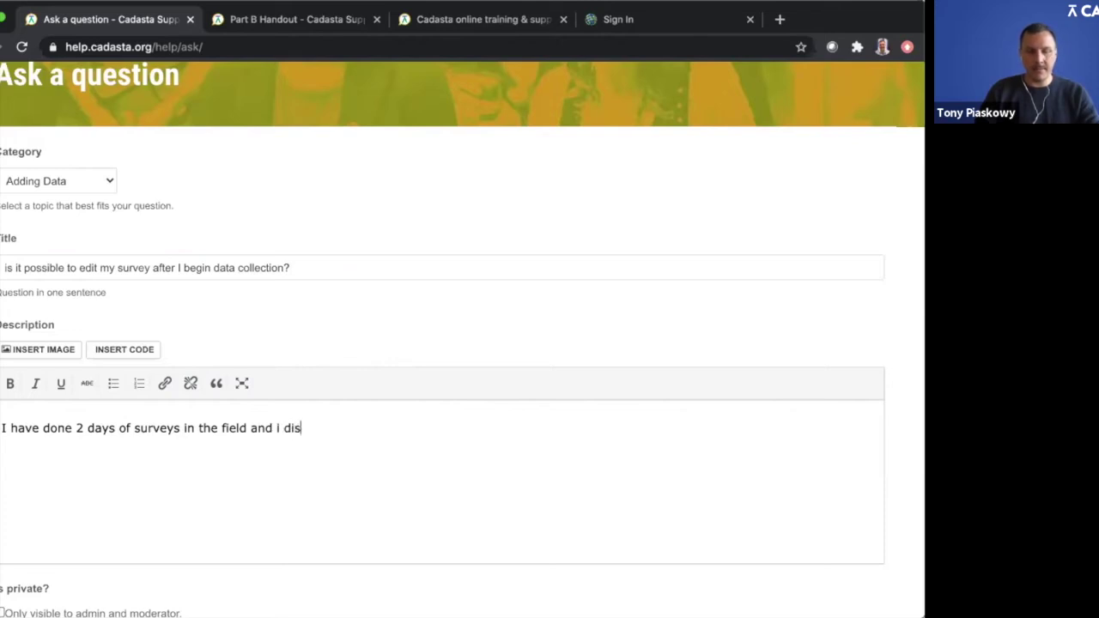
type("covered that ")
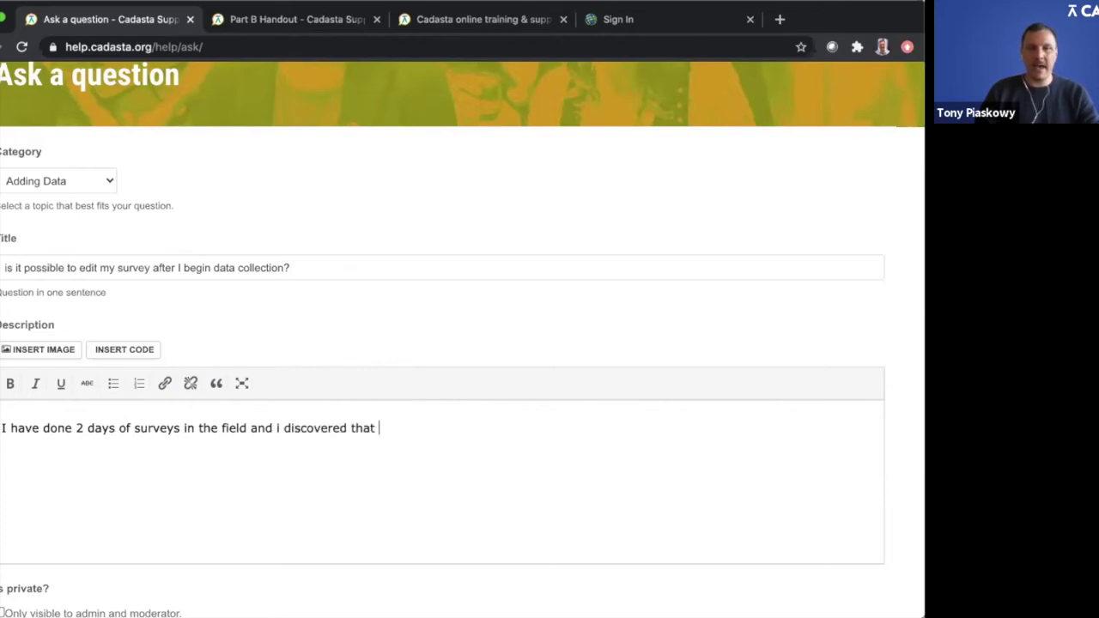
type("one")
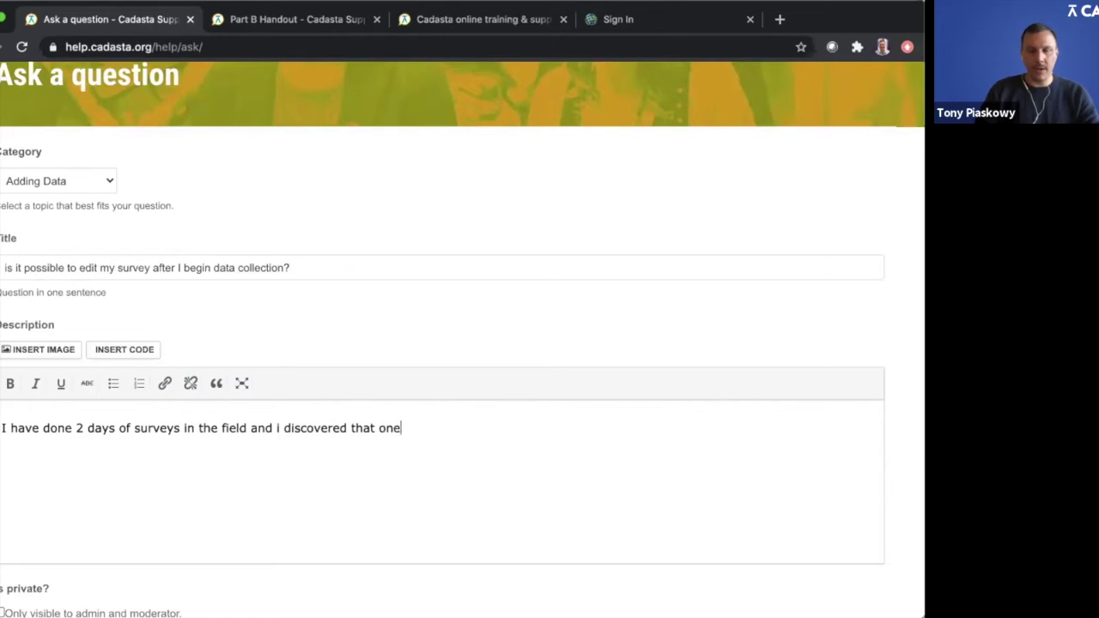
type(" of my survey questio")
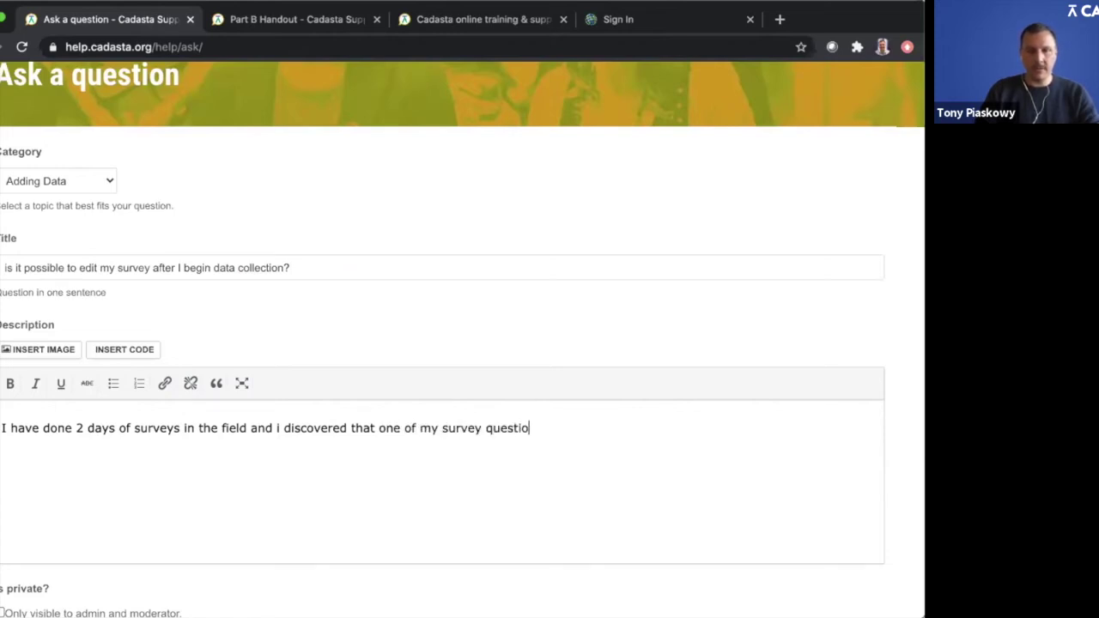
type("ns and responses need")
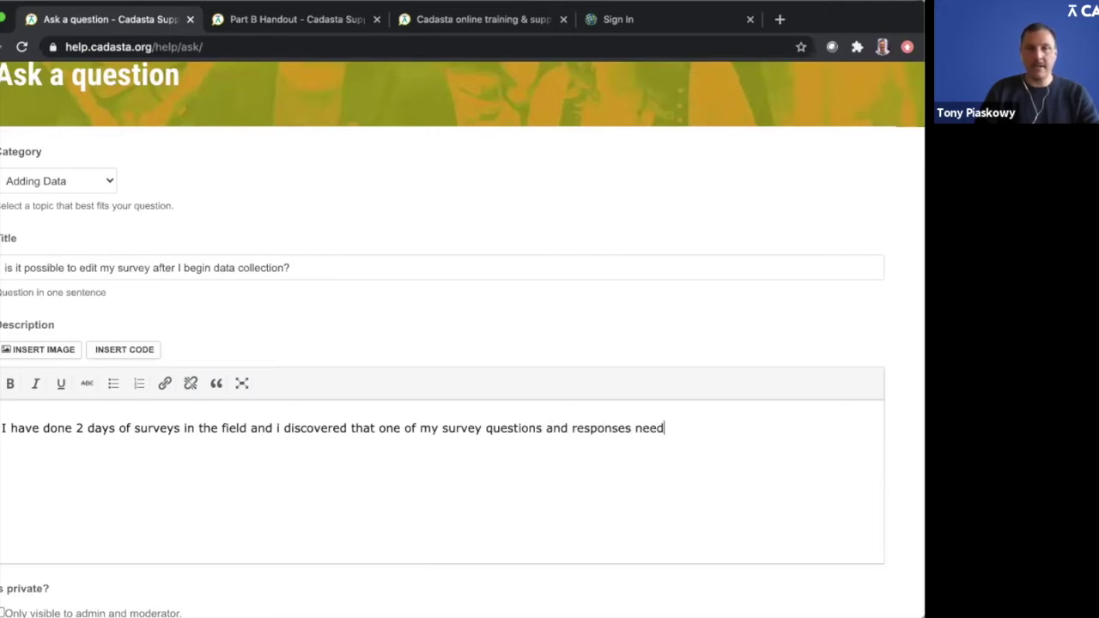
type(" to be change")
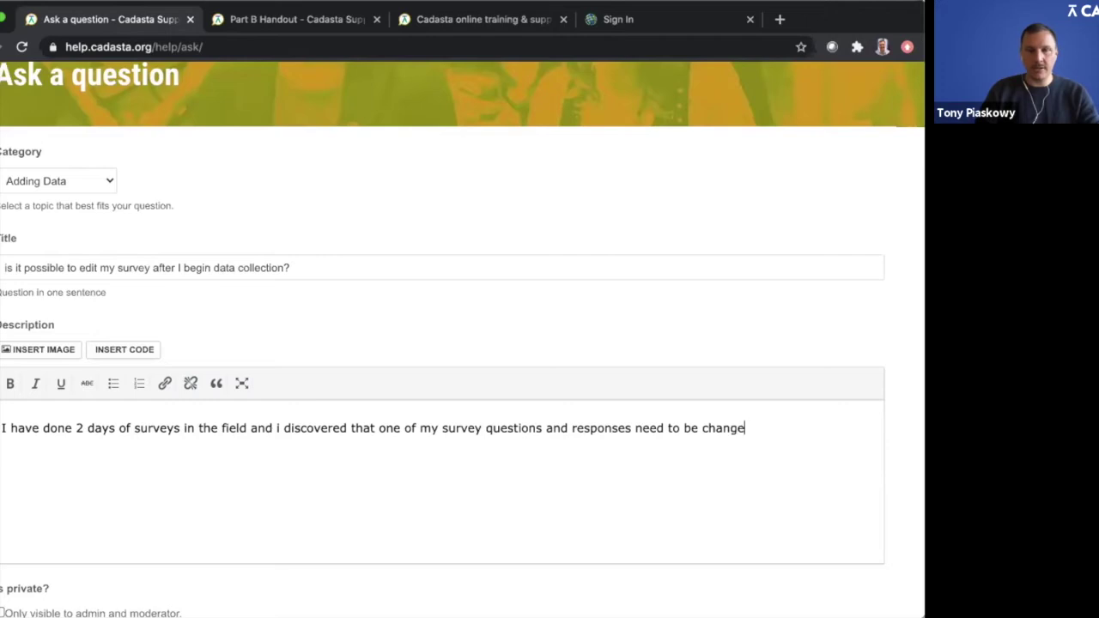
type("d. How do i do this?")
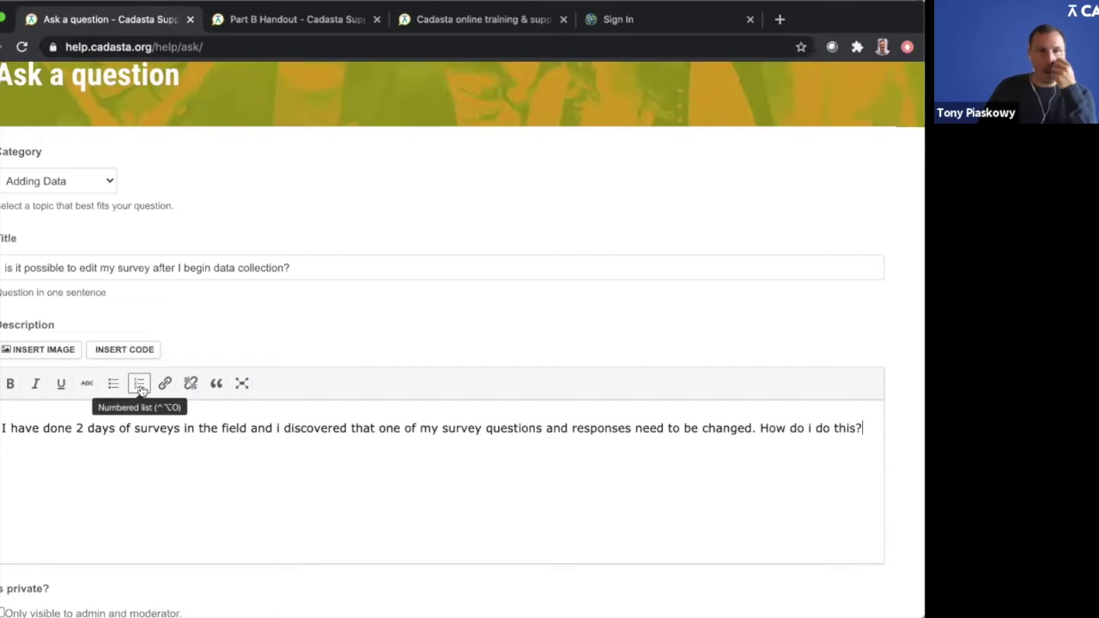
scroll(141, 391, "down", 3)
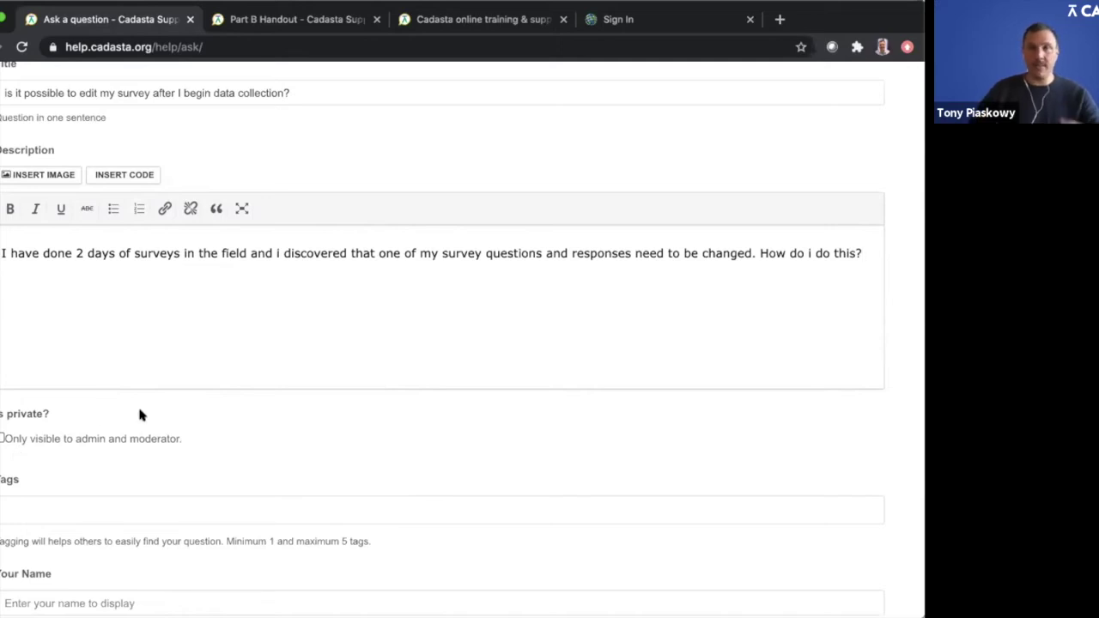
scroll(137, 403, "down", 1)
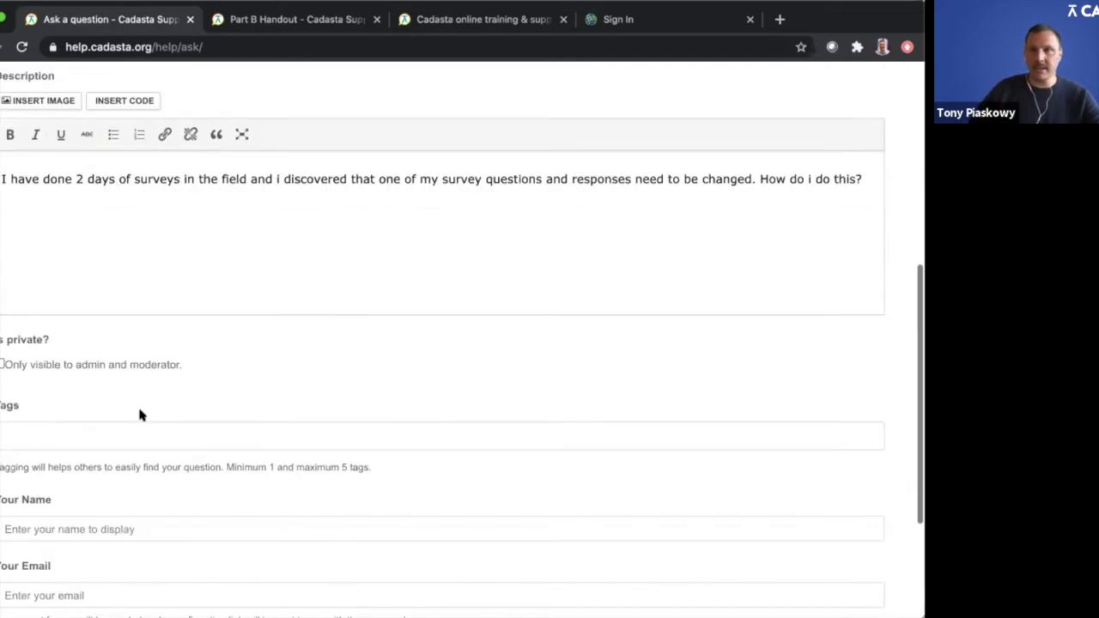
Step: Add the tags survey, data collection and Survey123 to the question
left_click(99, 426)
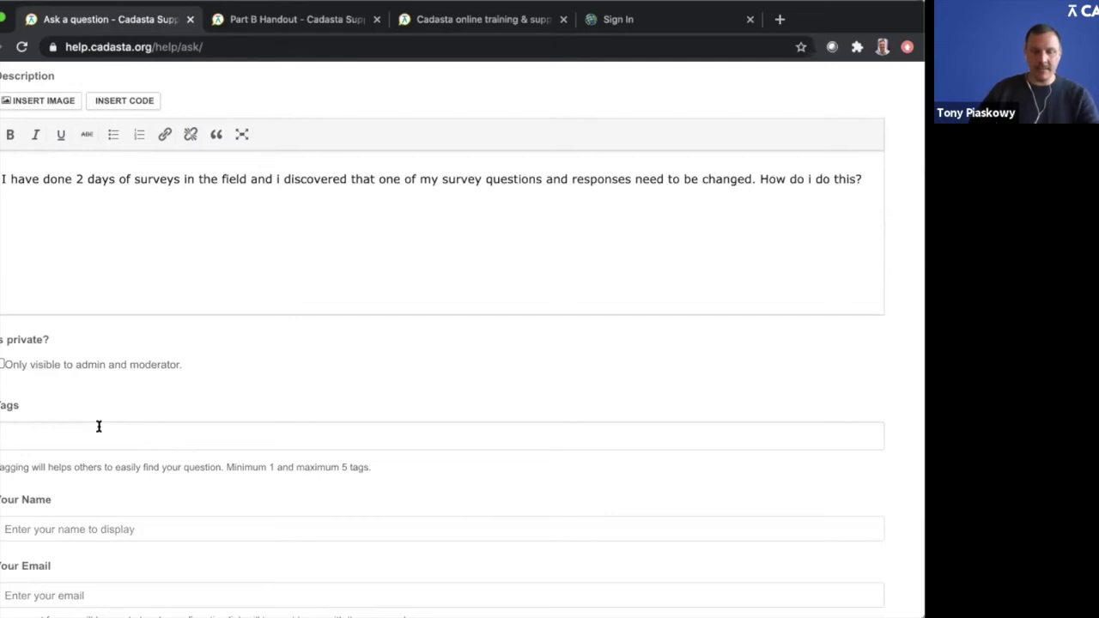
type("suvey")
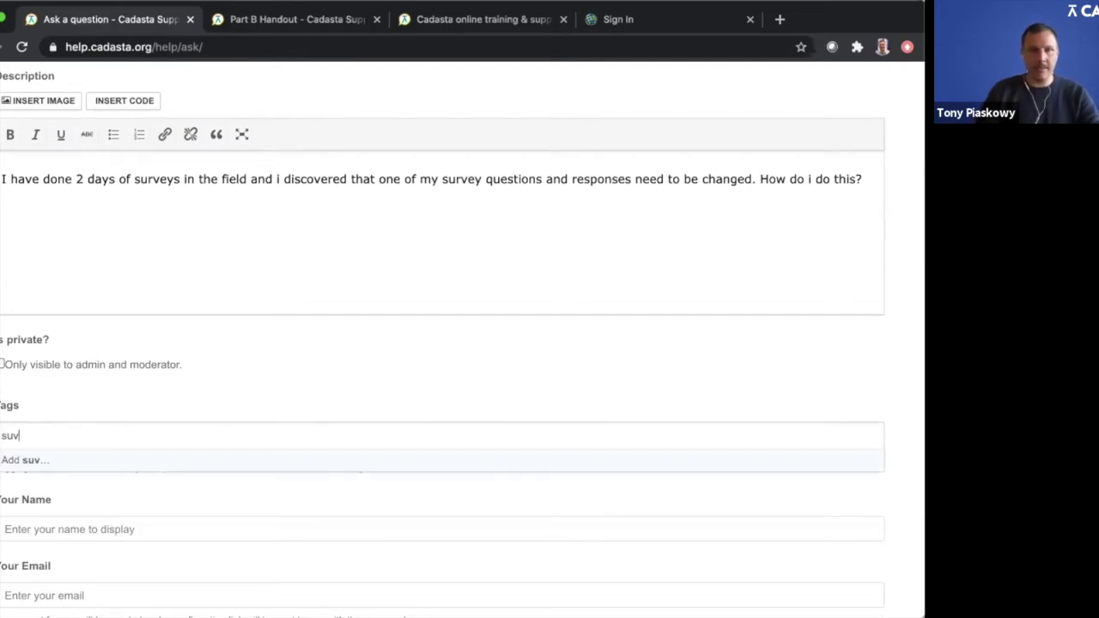
key("BackSpace")
key("BackSpace")
type("r")
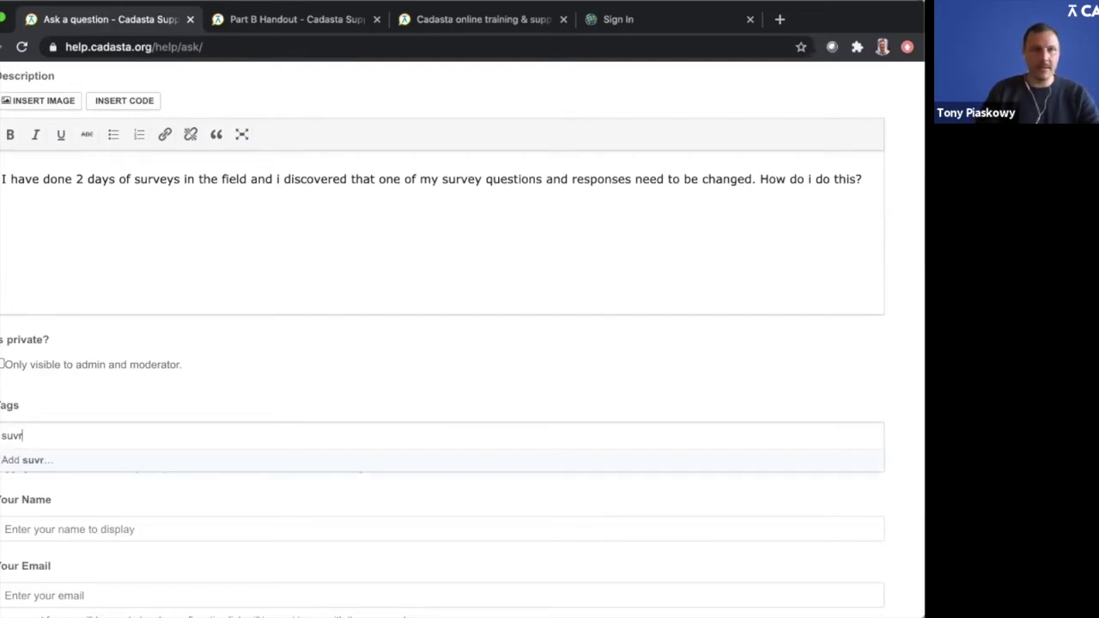
key("BackSpace")
key("BackSpace")
type("rvey")
key("BackSpace")
key("BackSpace")
key("BackSpace")
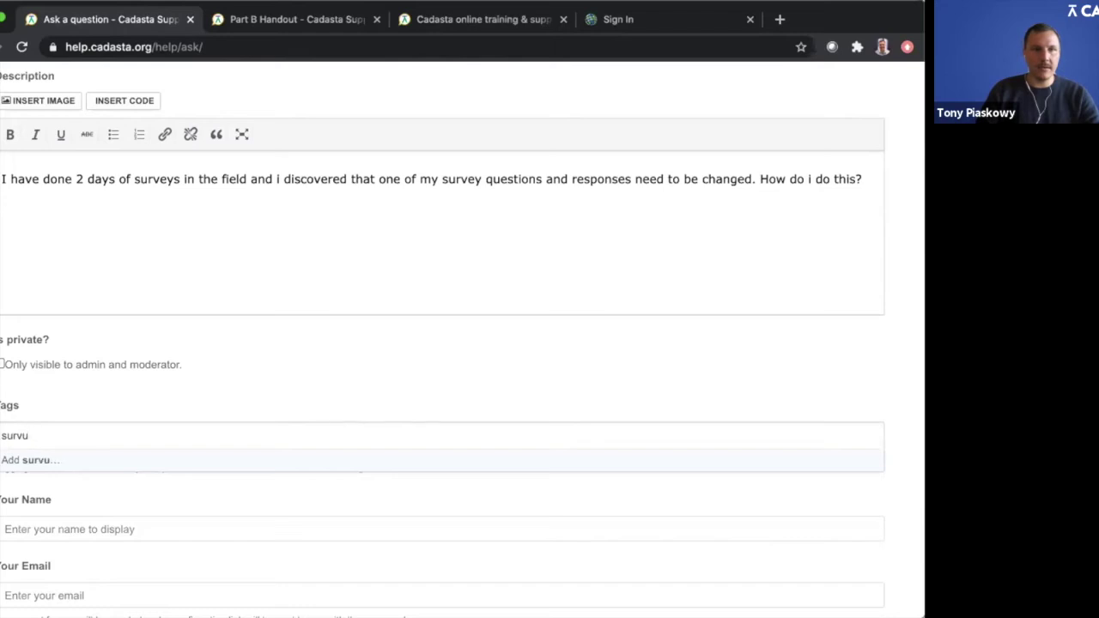
type("vey")
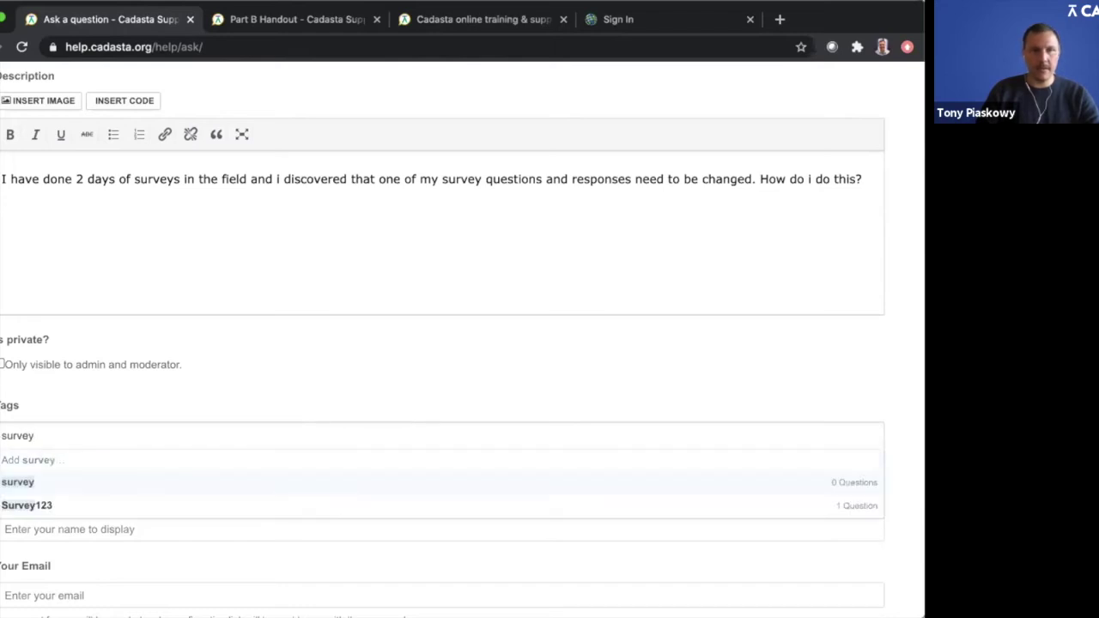
left_click(43, 482)
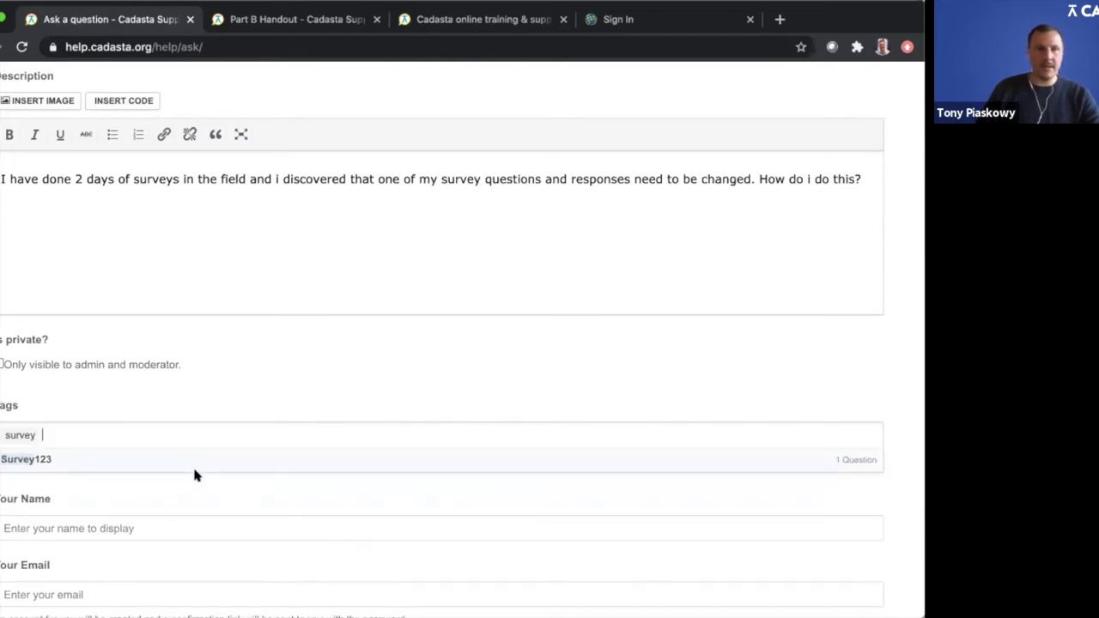
type("data colle")
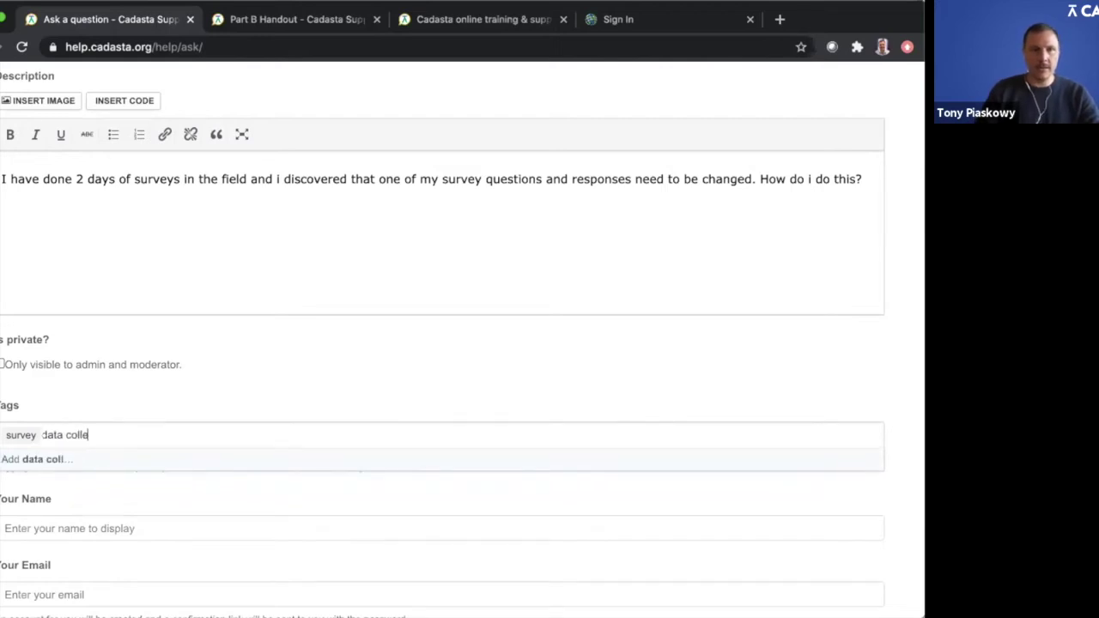
type("ction")
key("Return")
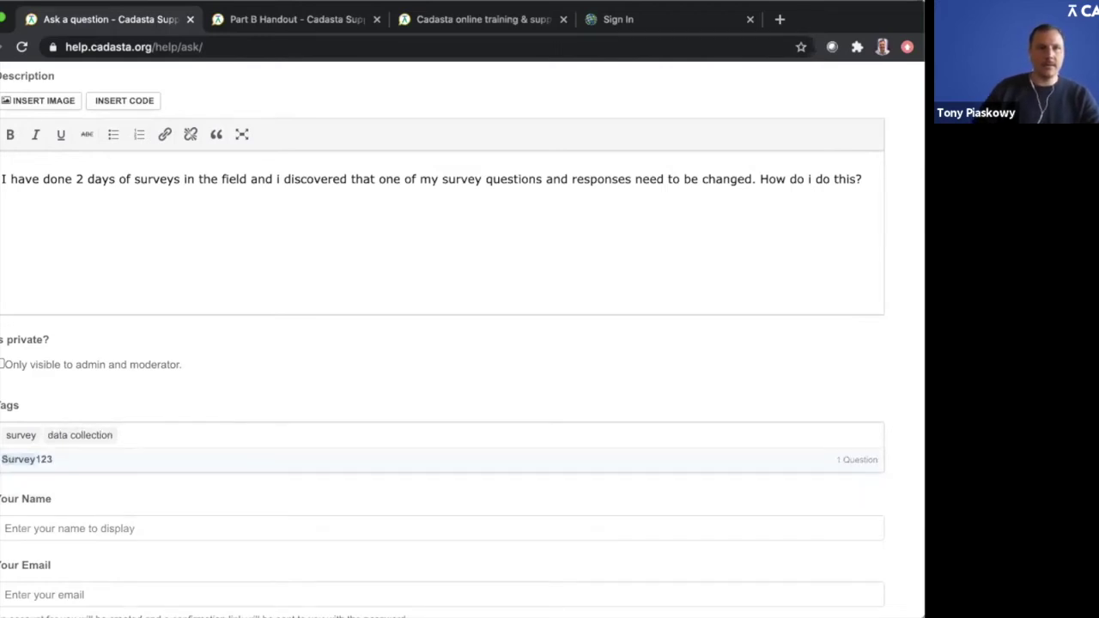
left_click(69, 458)
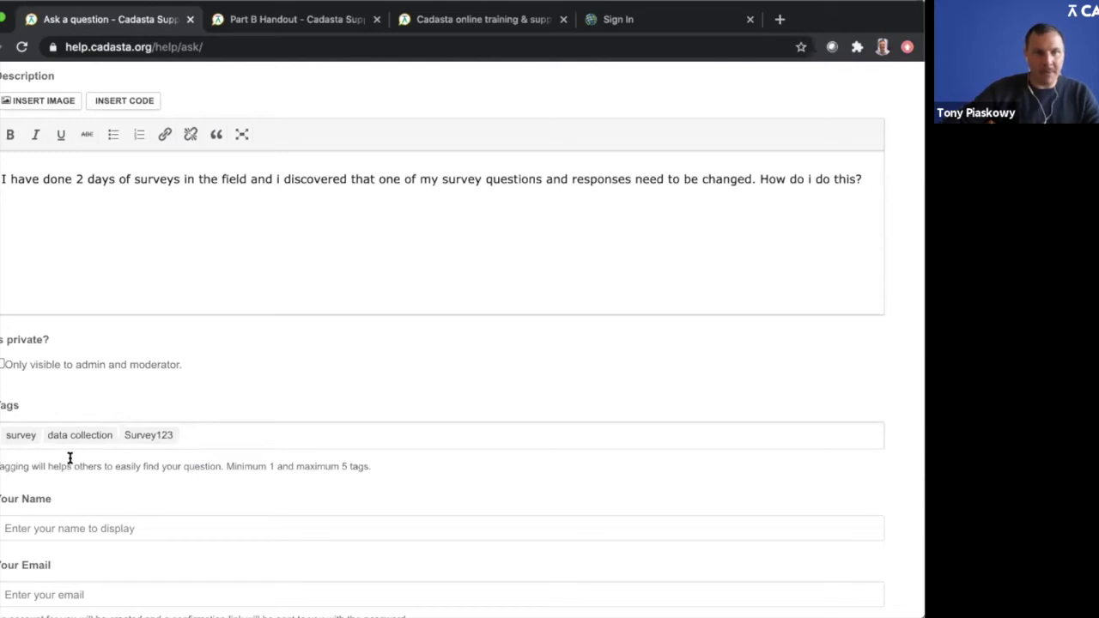
Step: Enter the asker's display name in the Your Name field
left_click(171, 525)
type("Tonyp")
key("BackSpace")
type("P")
scroll(181, 513, "down", 3)
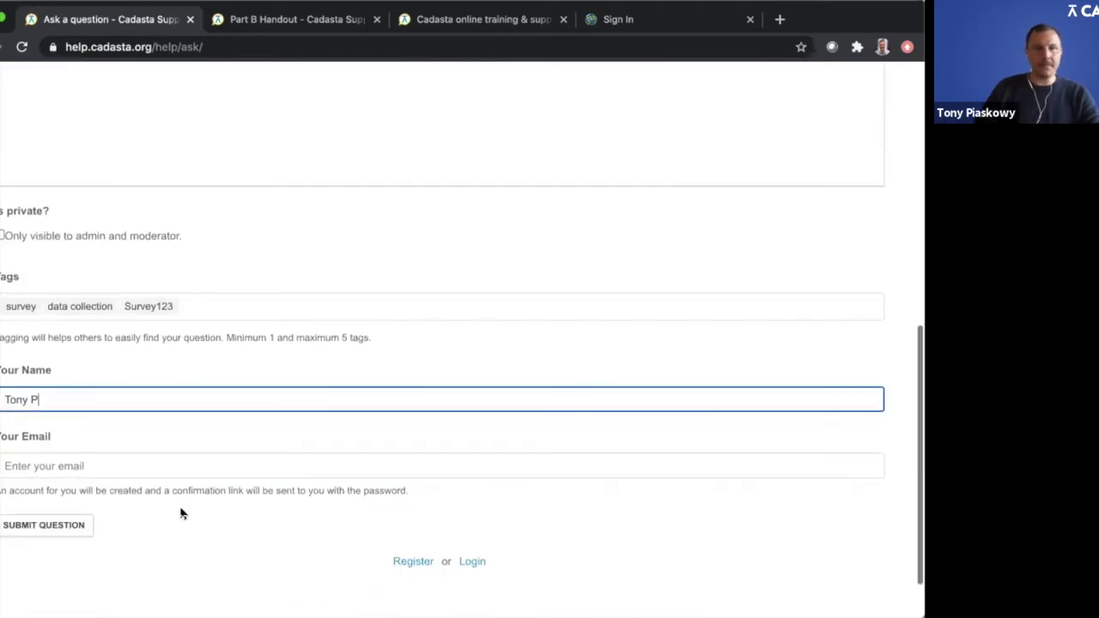
Step: Enter the asker's e-mail address in Your Email and submit the question
left_click(121, 463)
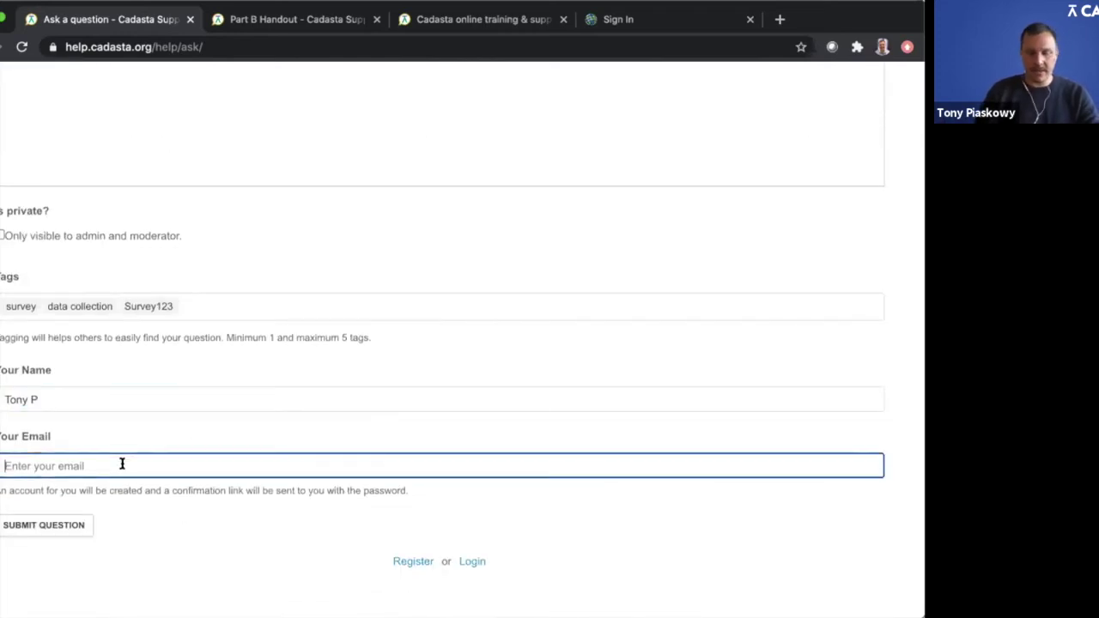
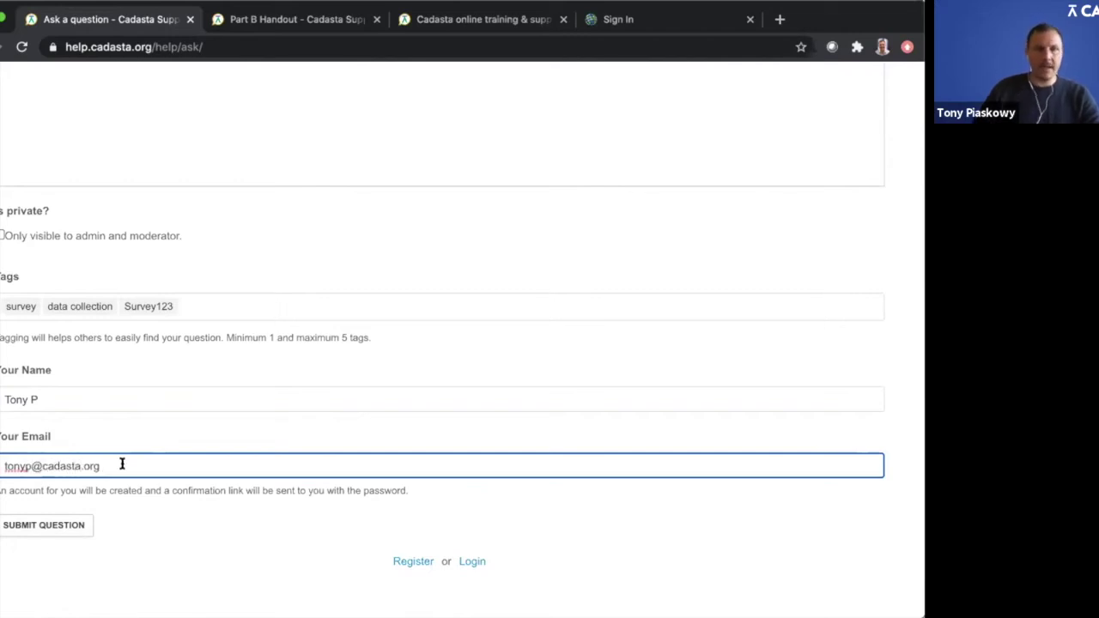
left_click(40, 530)
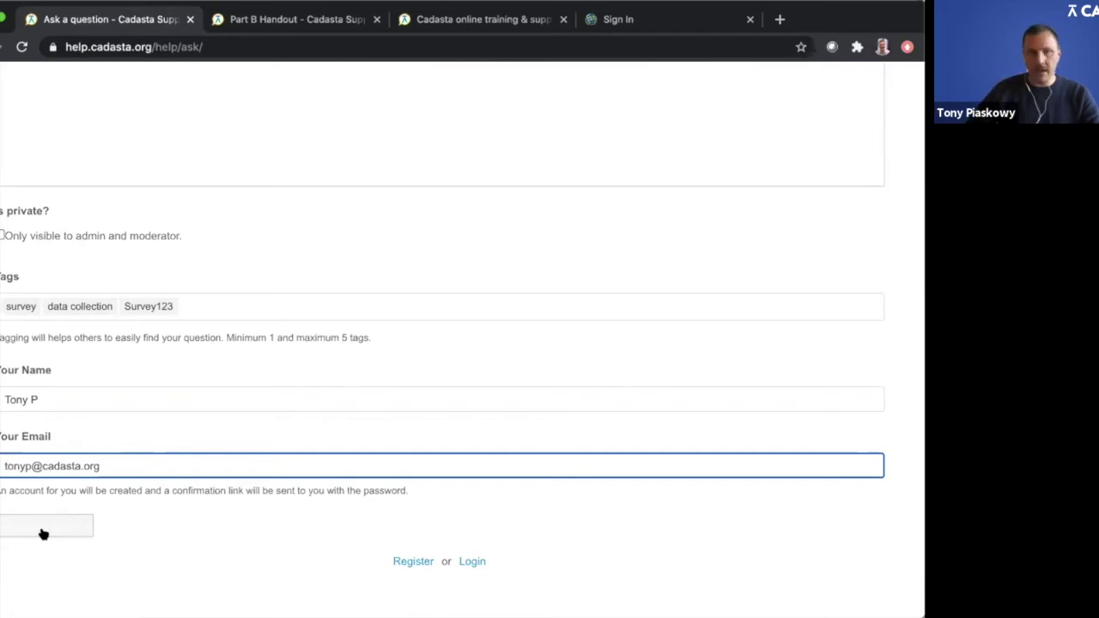
scroll(43, 534, "up", 5)
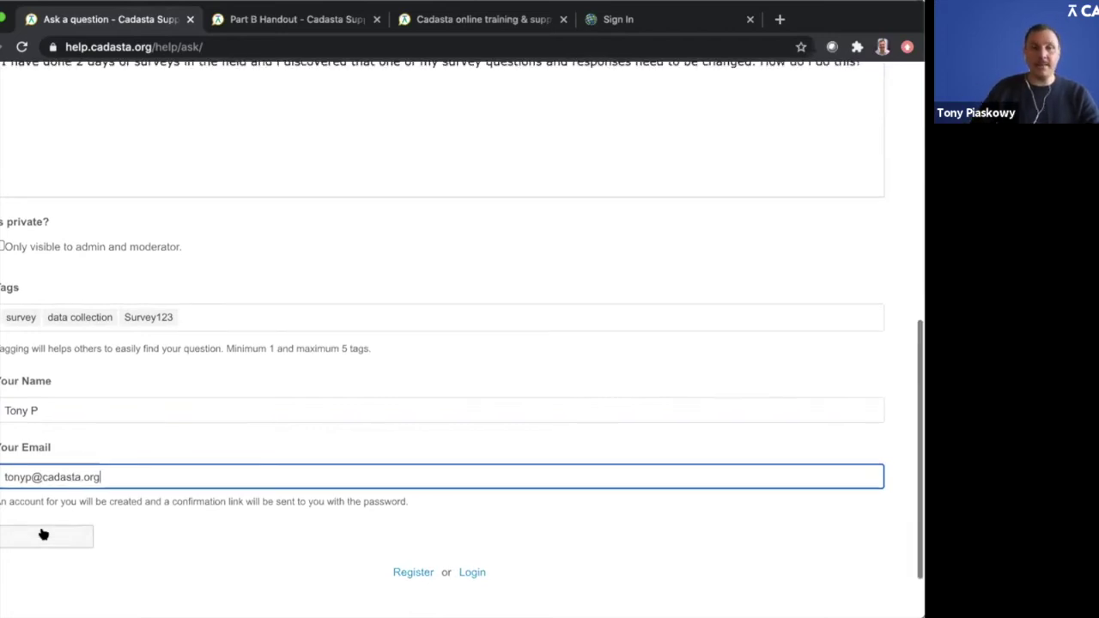
scroll(43, 533, "down", 5)
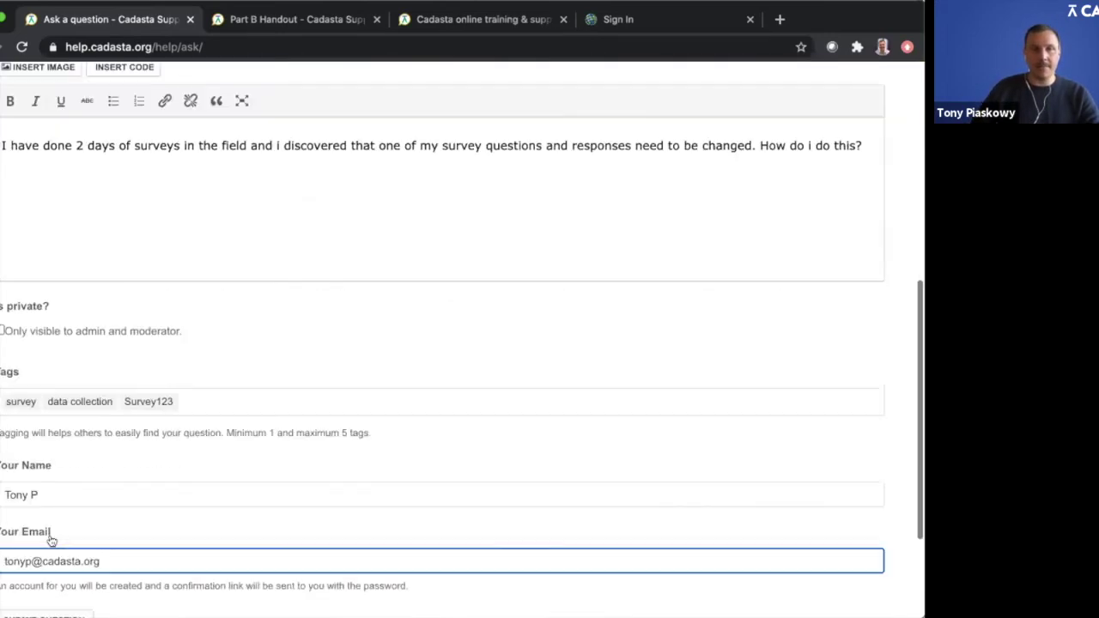
Step: Submit the finished question, then return to the support center home page via the CADASTA logo
left_click(44, 521)
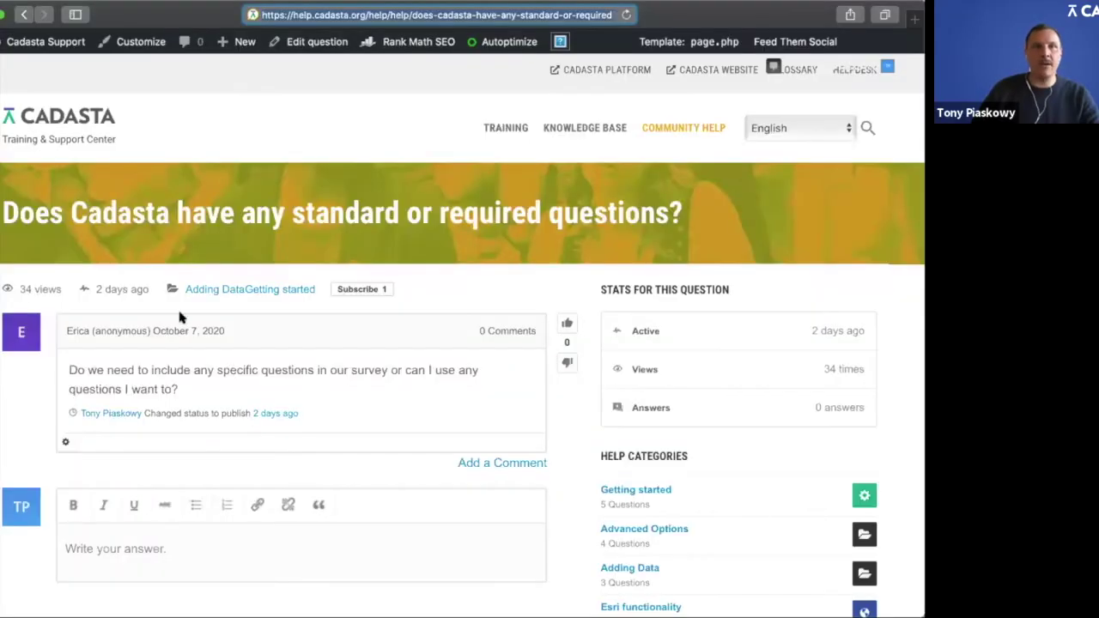
left_click(68, 131)
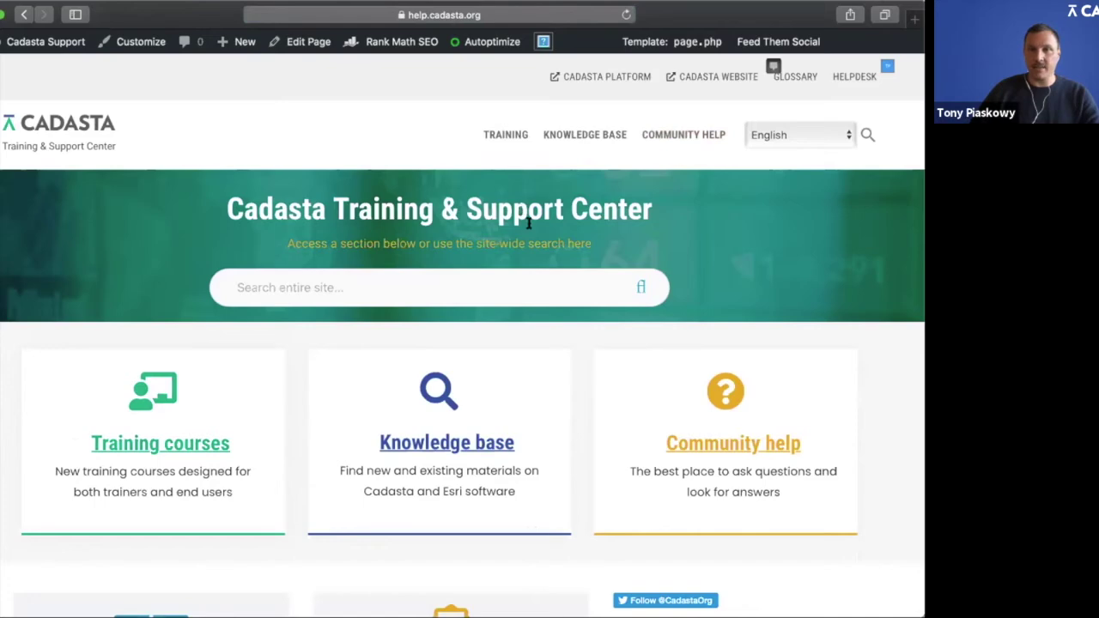
Step: Check that the new question awaits moderation, then open 'Does Cadasta have any standard or required questions?'
left_click(745, 446)
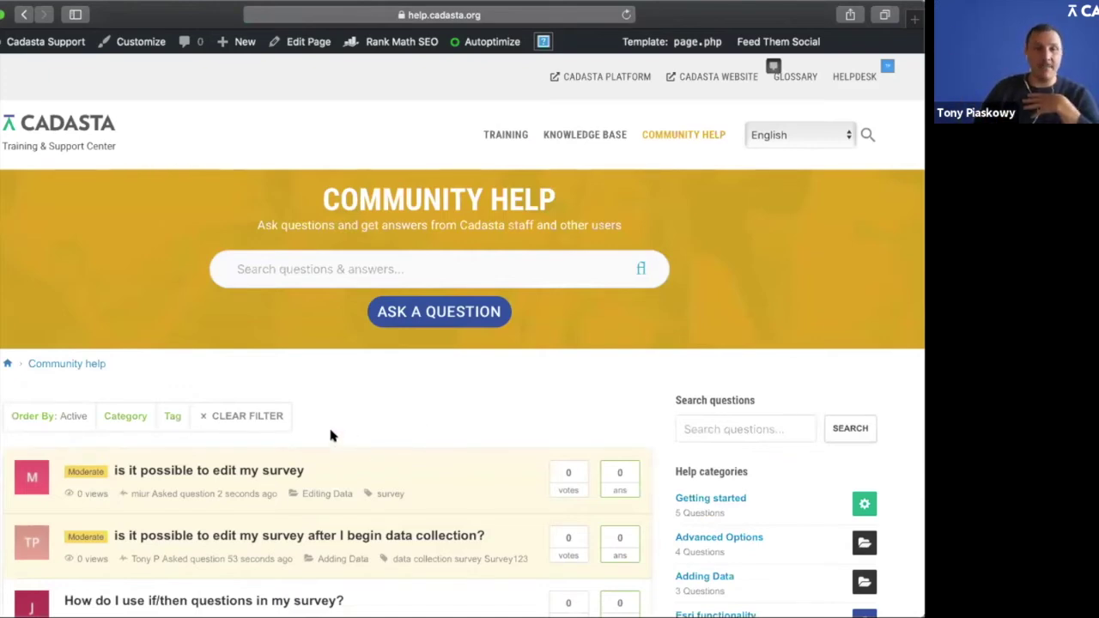
scroll(236, 468, "down", 3)
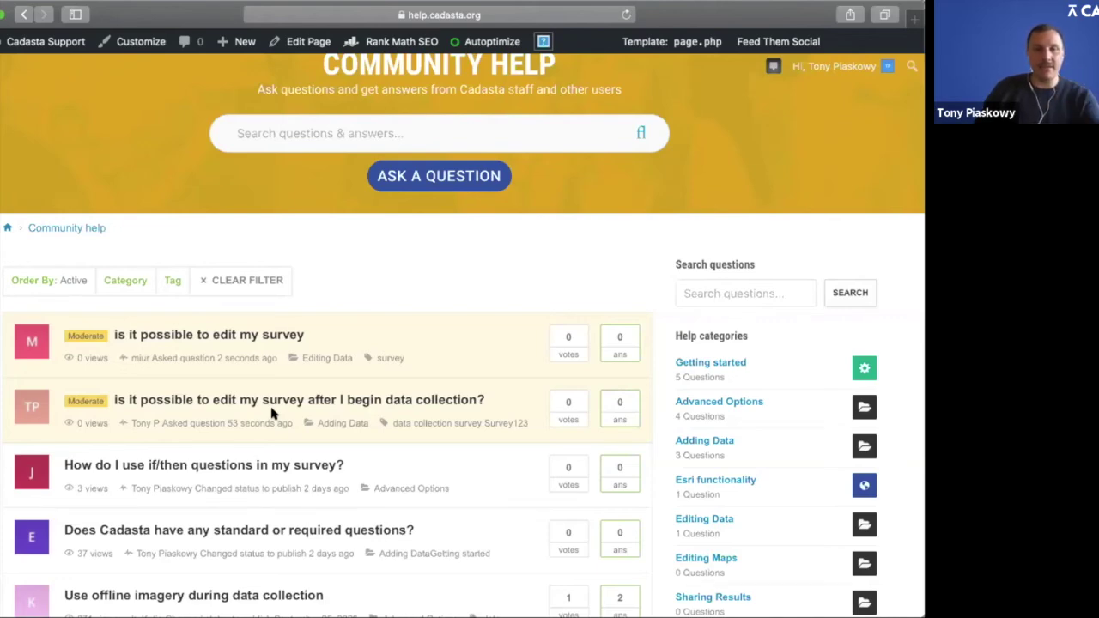
scroll(271, 412, "down", 2)
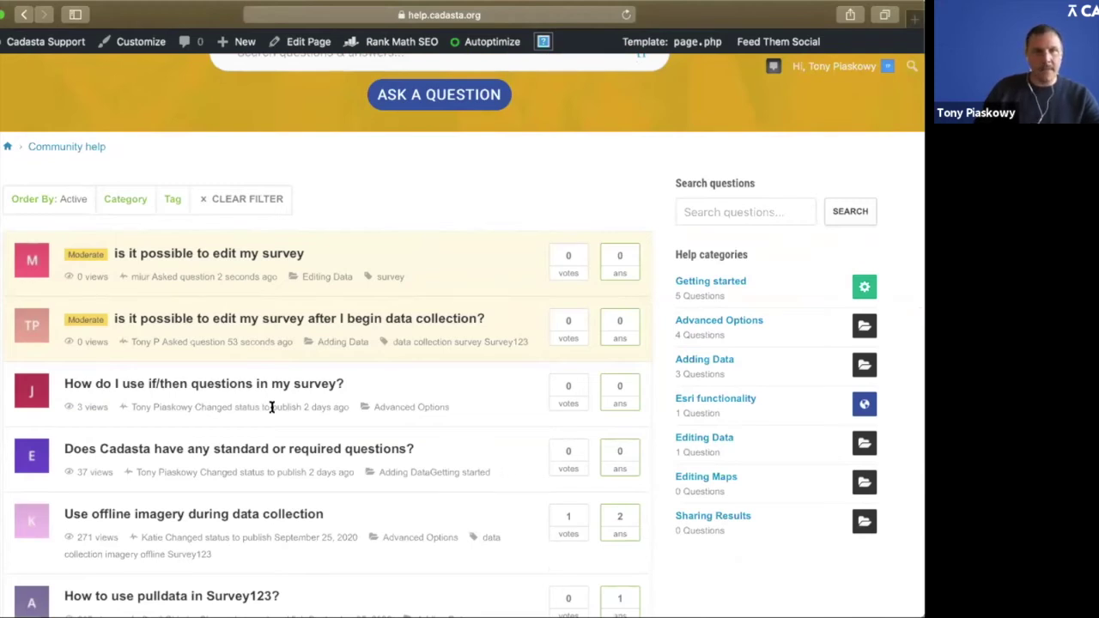
left_click(305, 451)
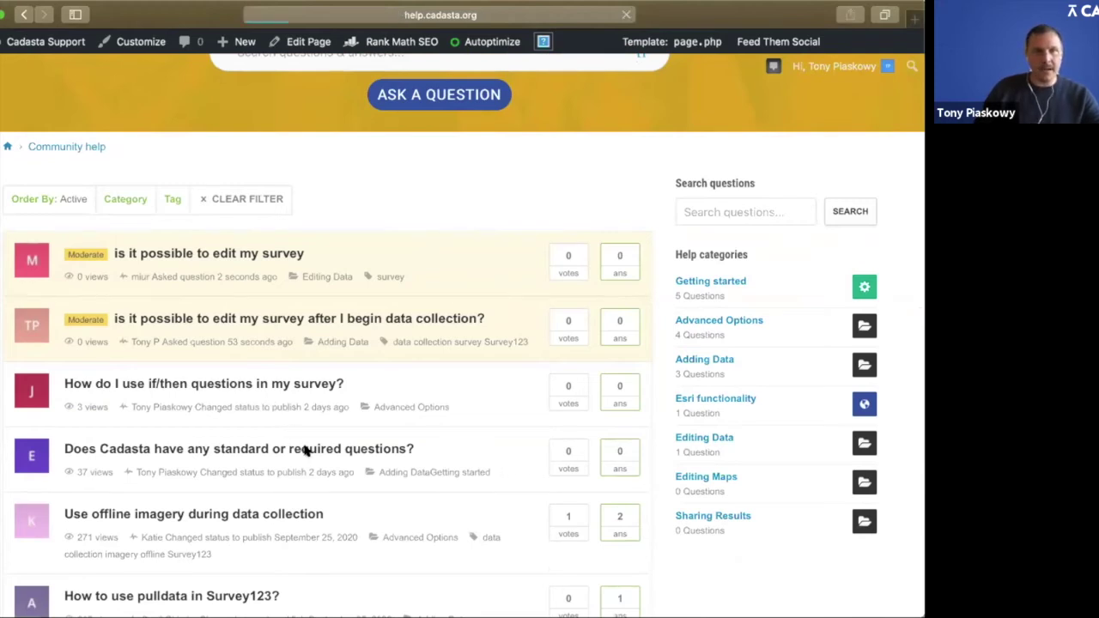